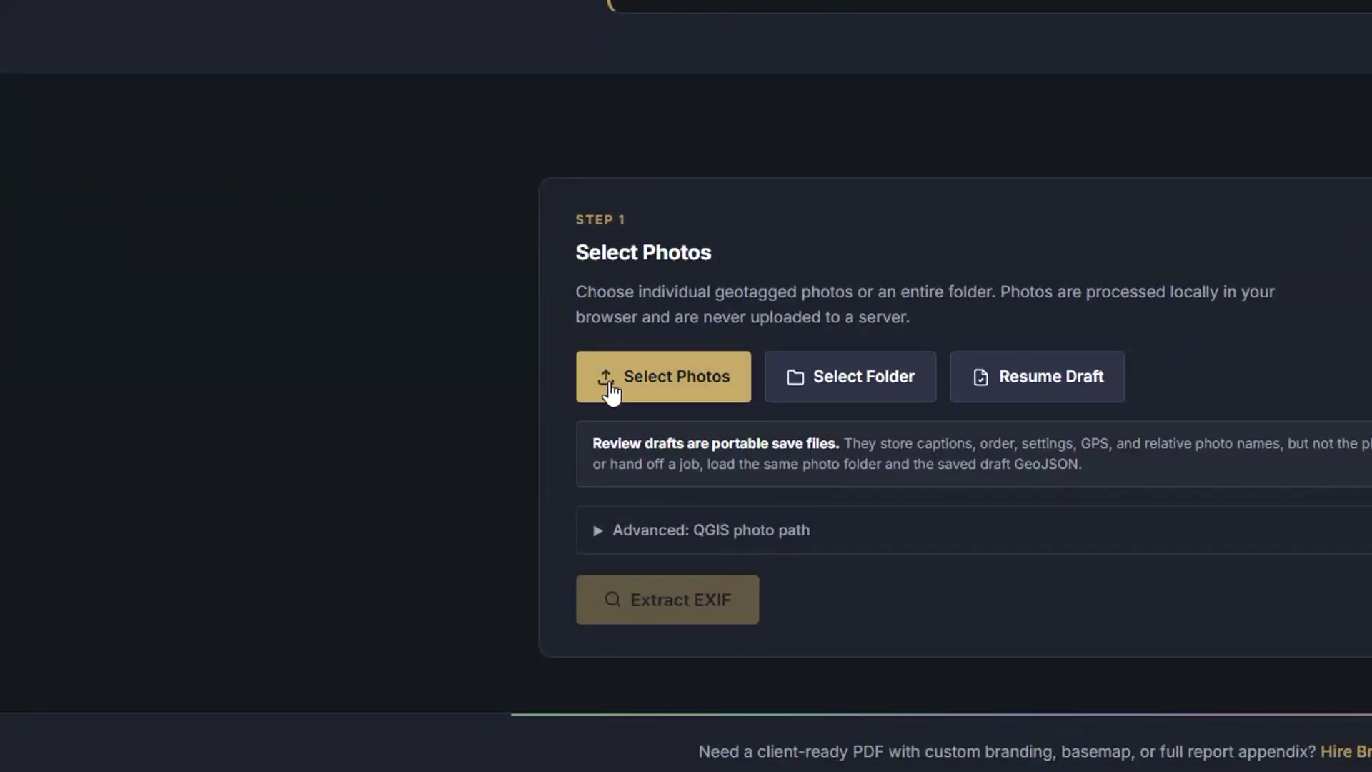
Step: Load all photos from the Custom Crop Assessments folder "May 12- East Henry - foot" and extract their EXIF data
click(616, 392)
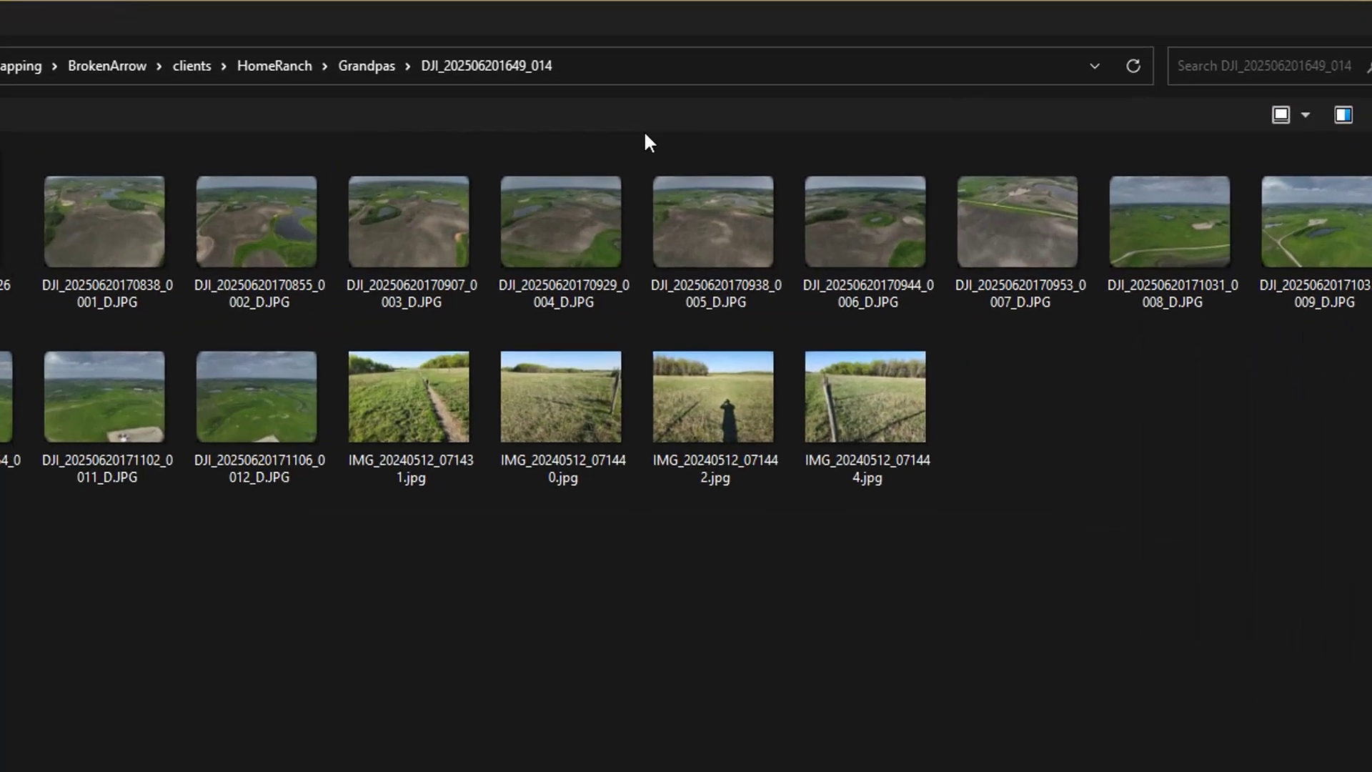
click(688, 56)
text(D:\Moved From Jesse GLE Laptop 11-Feb-2026\Custom Crop Assessments\May 12-  East Henry - foot)
key(Return)
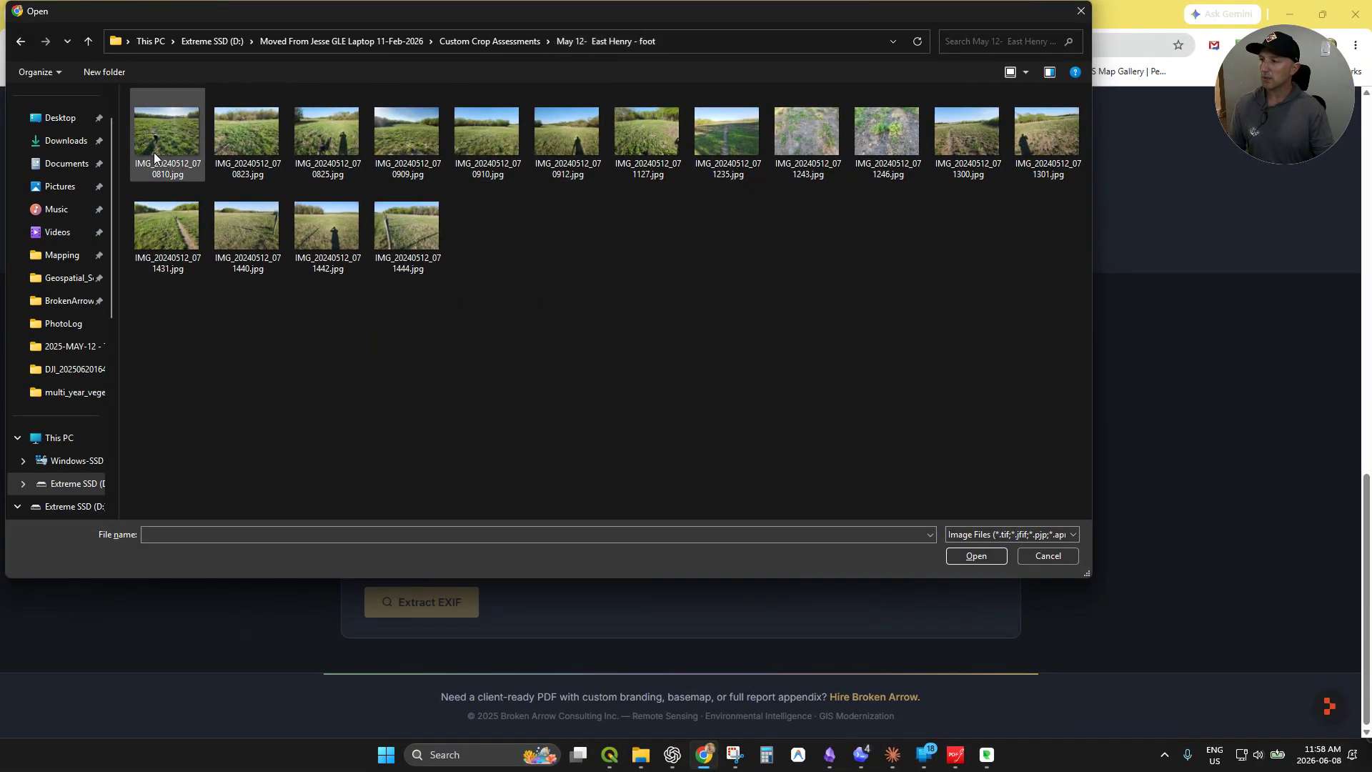
click(155, 150)
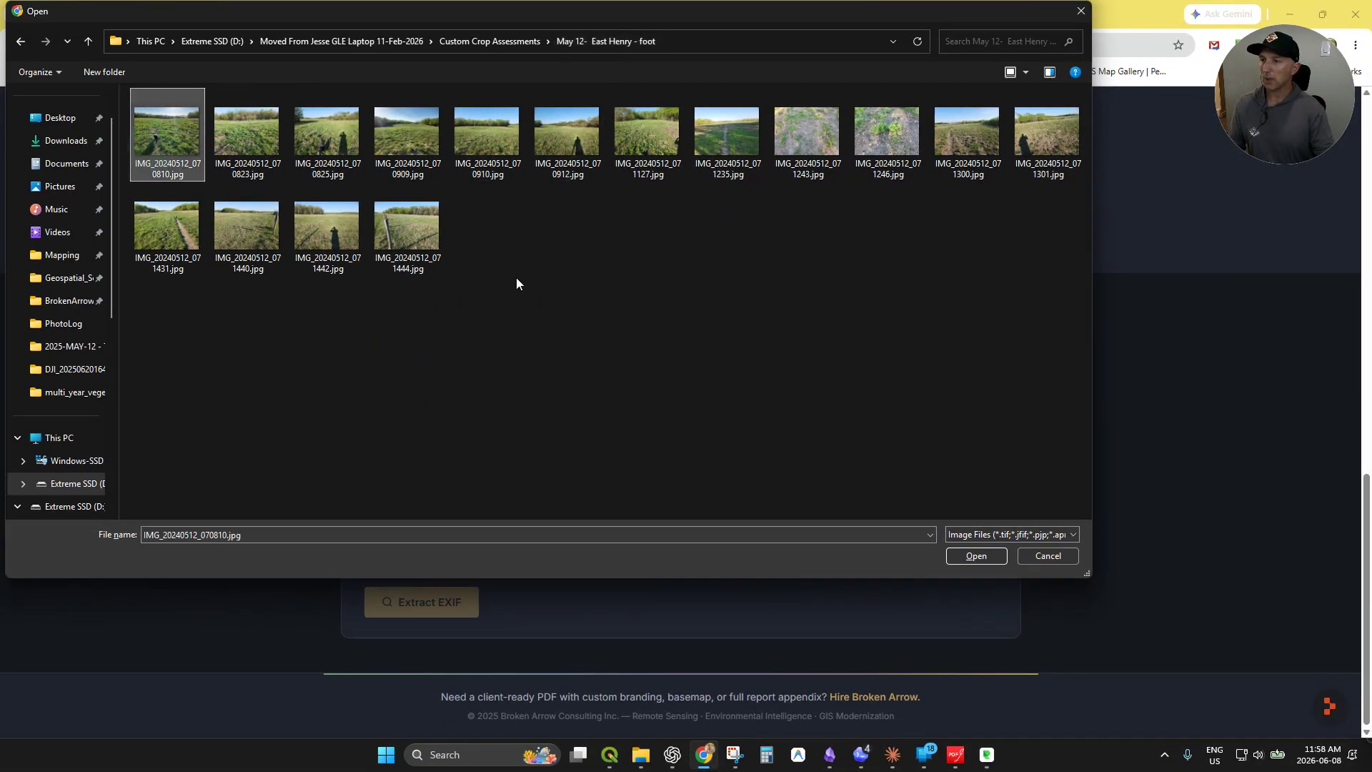
shift+click(399, 265)
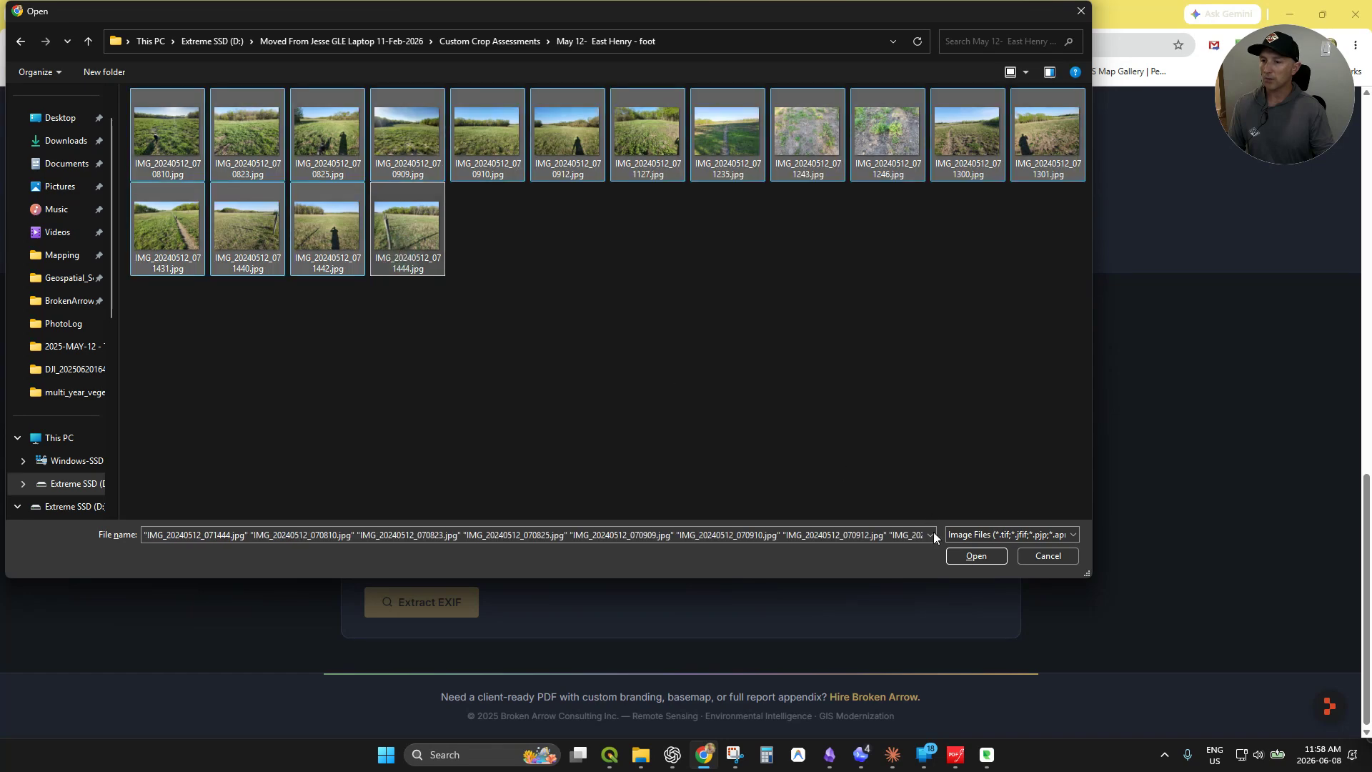
click(972, 555)
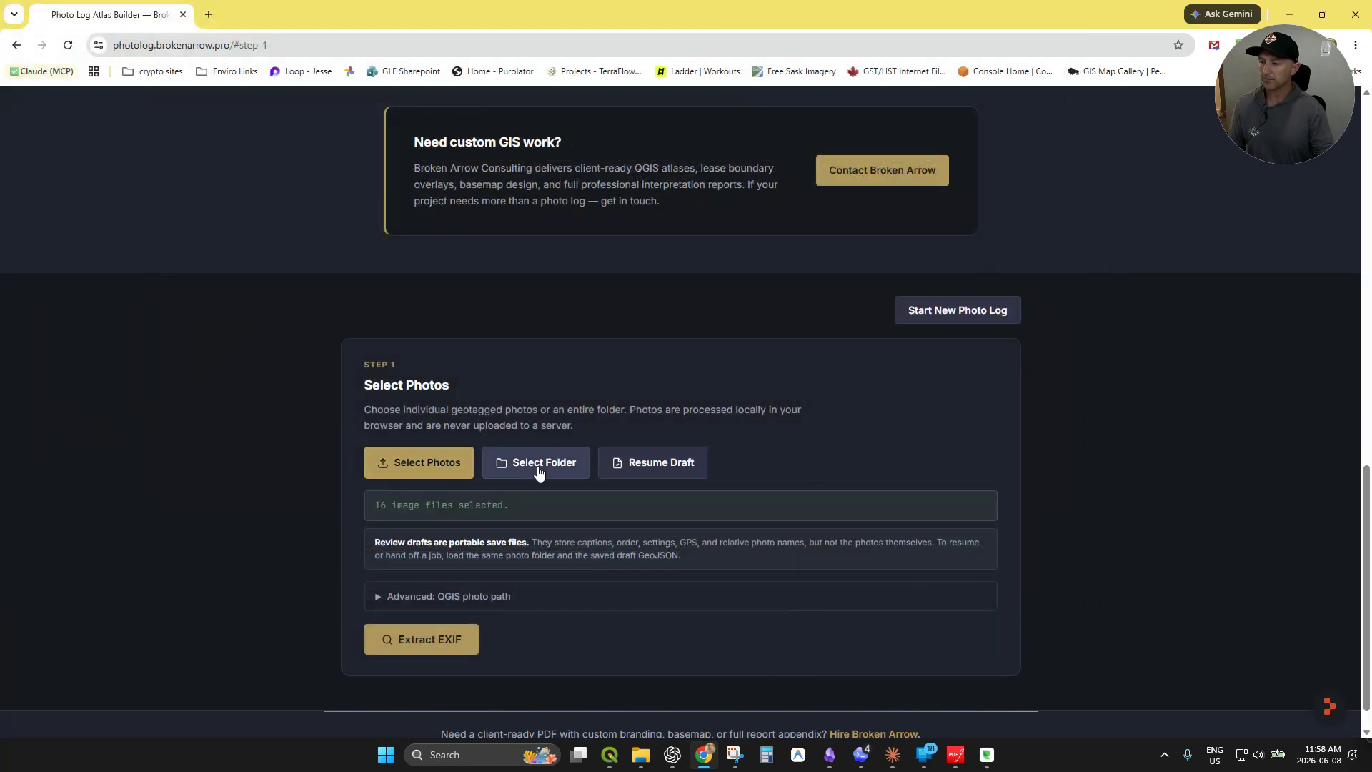
click(446, 637)
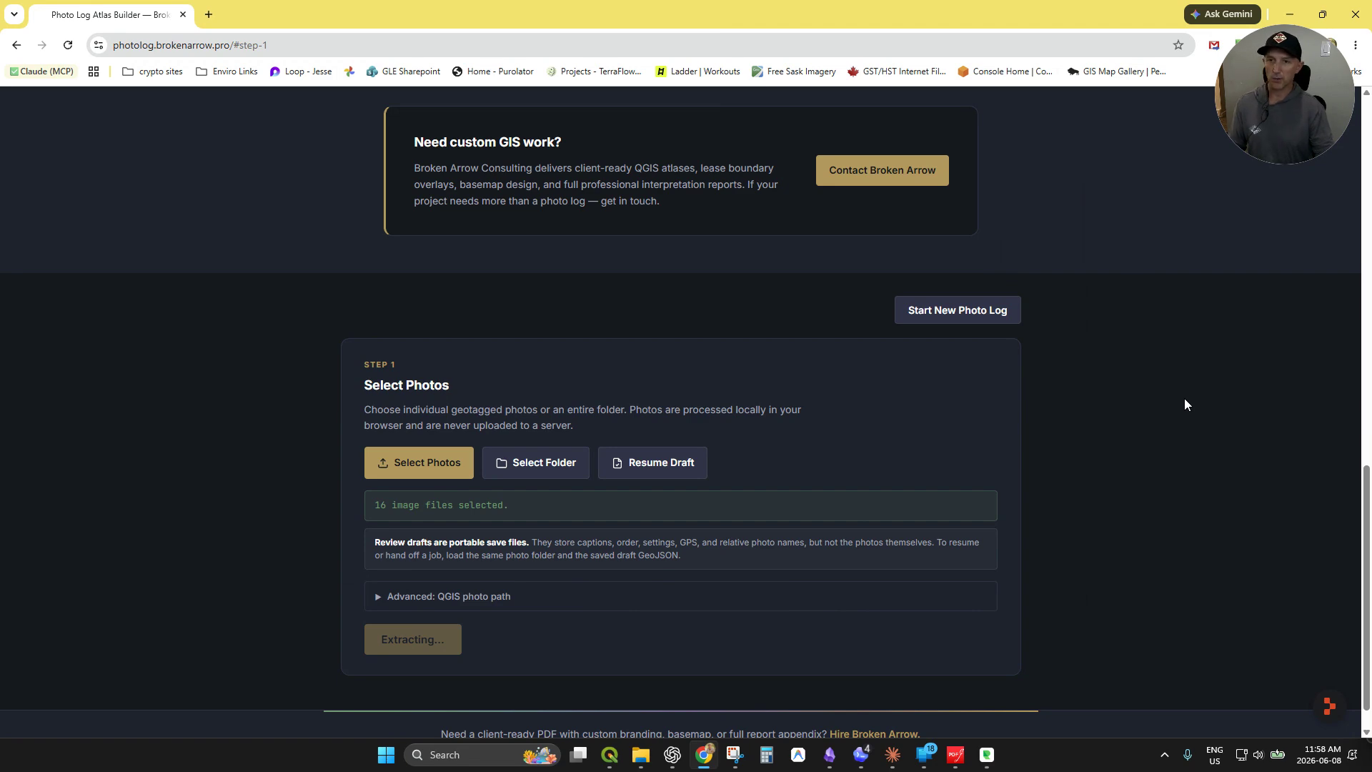
Step: Add the comment "Looking at access trail" to photo 1 in the photo log review
scroll(1179, 397, down, 1)
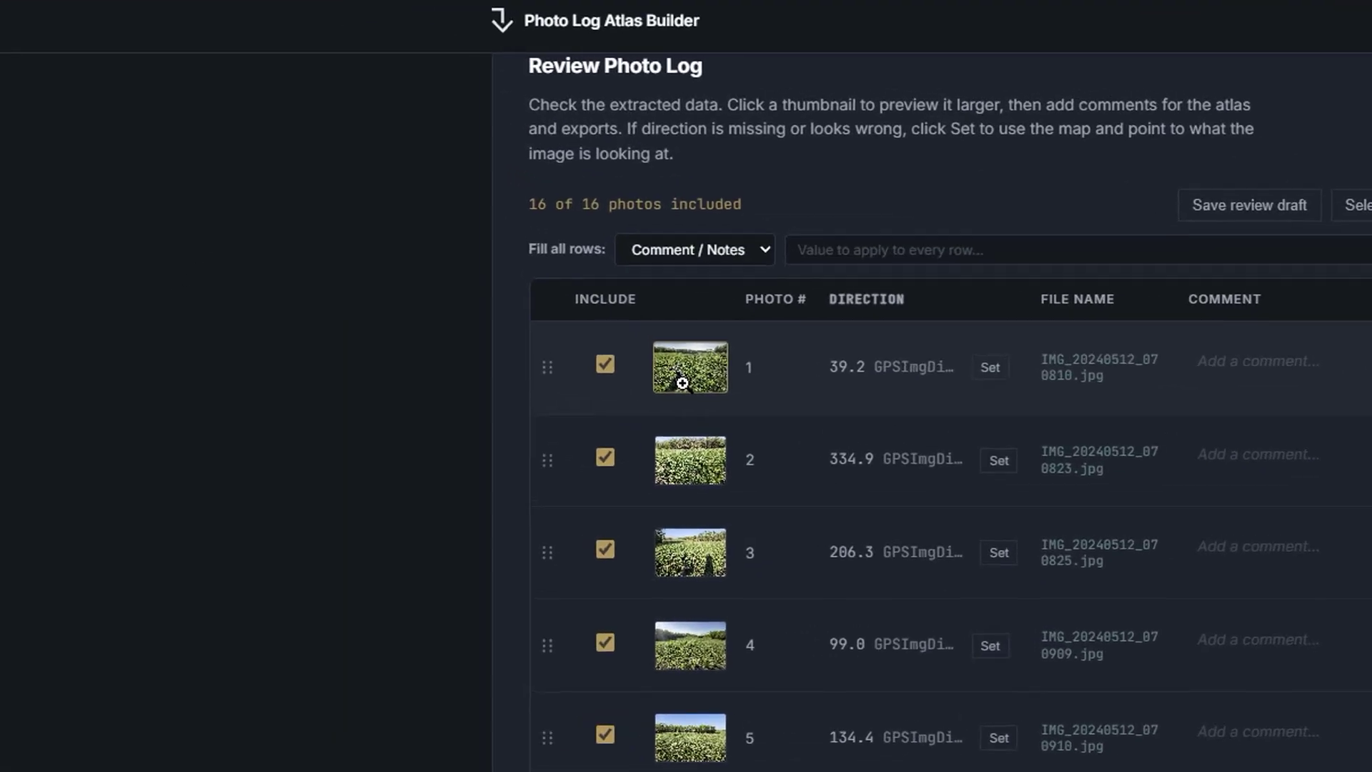
click(475, 330)
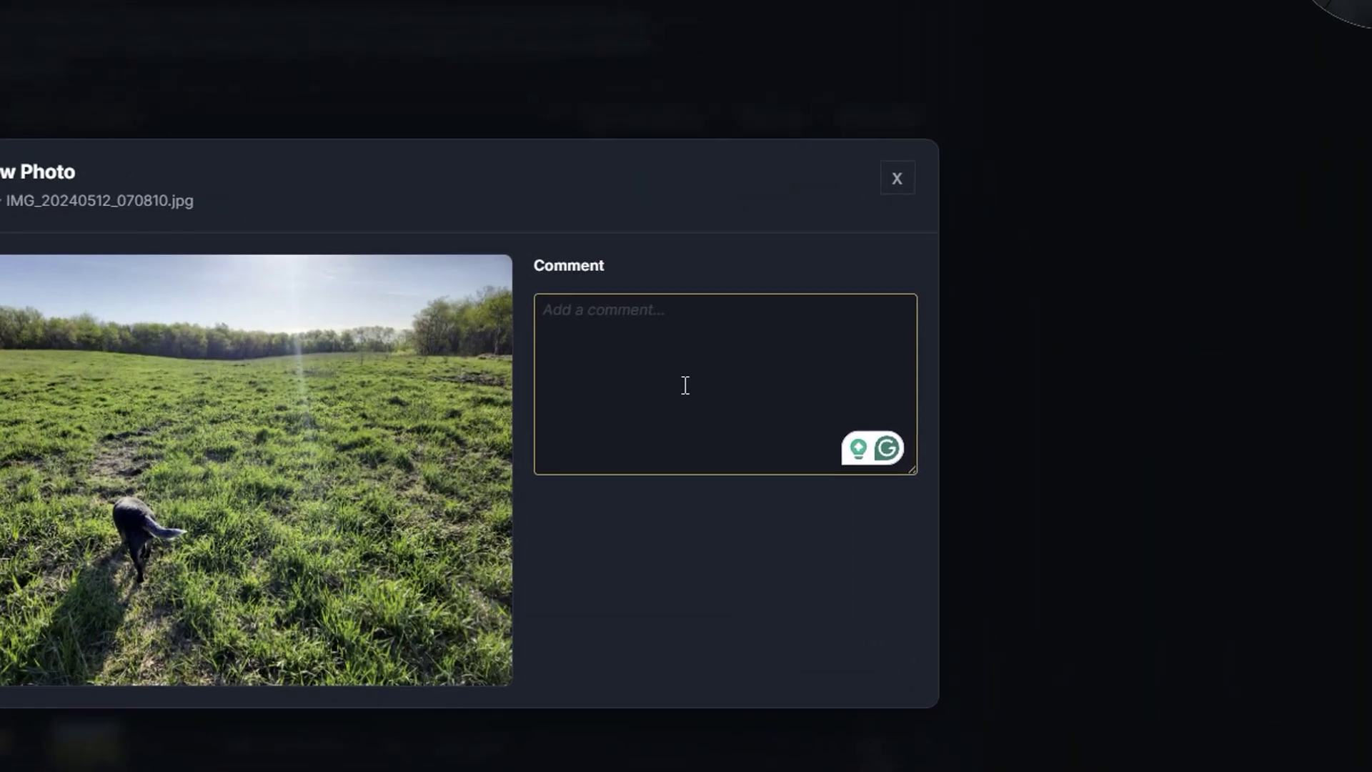
click(1297, 472)
text(Look)
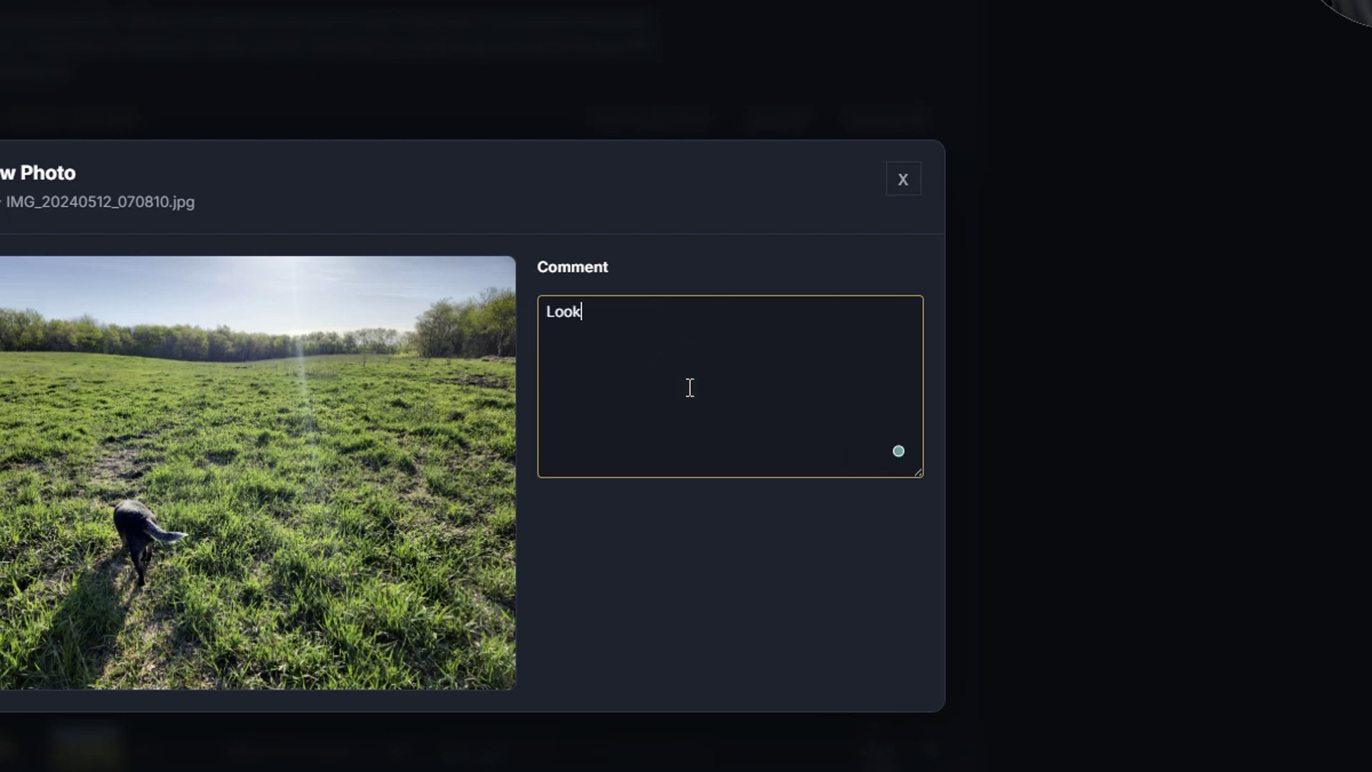
text(ing at access trail)
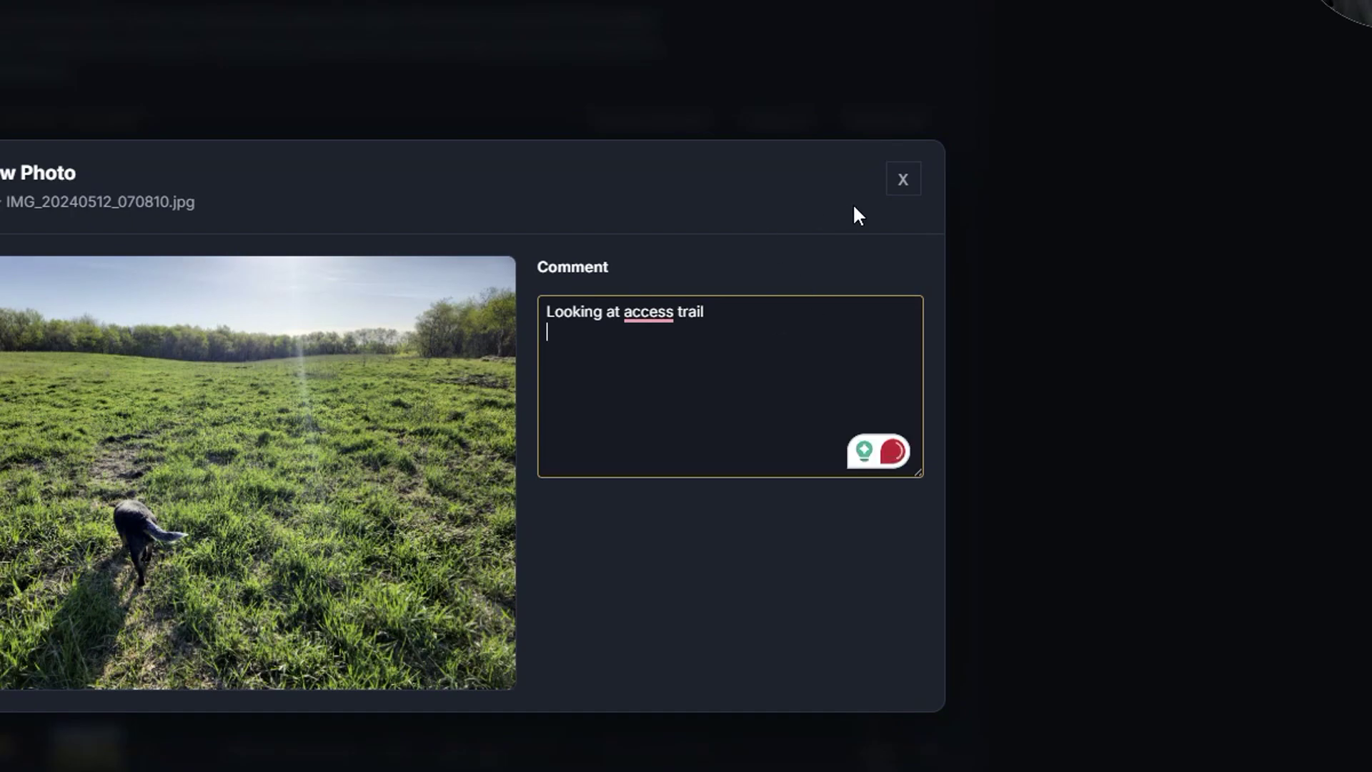
click(903, 180)
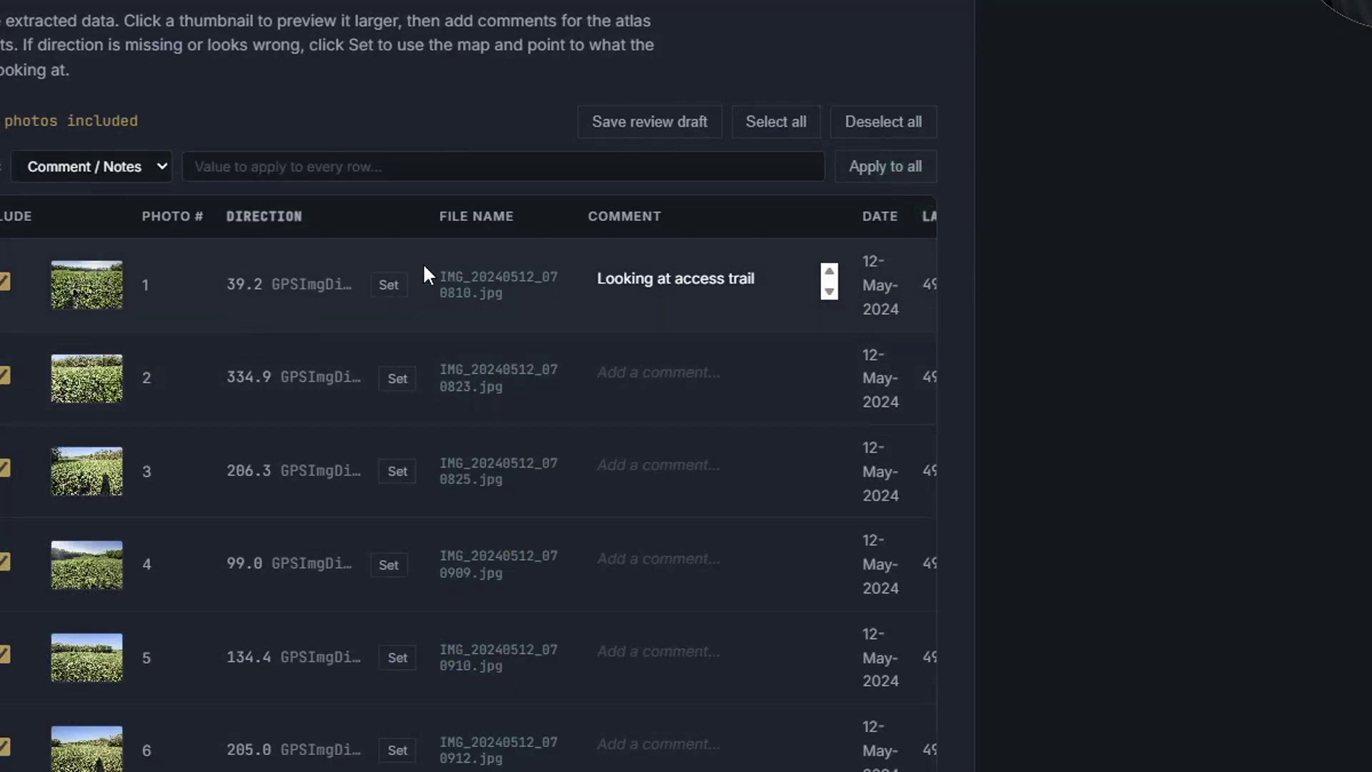
Step: Override photo 1's direction on the map to face east, at about 90.6 degrees, and save it
click(385, 284)
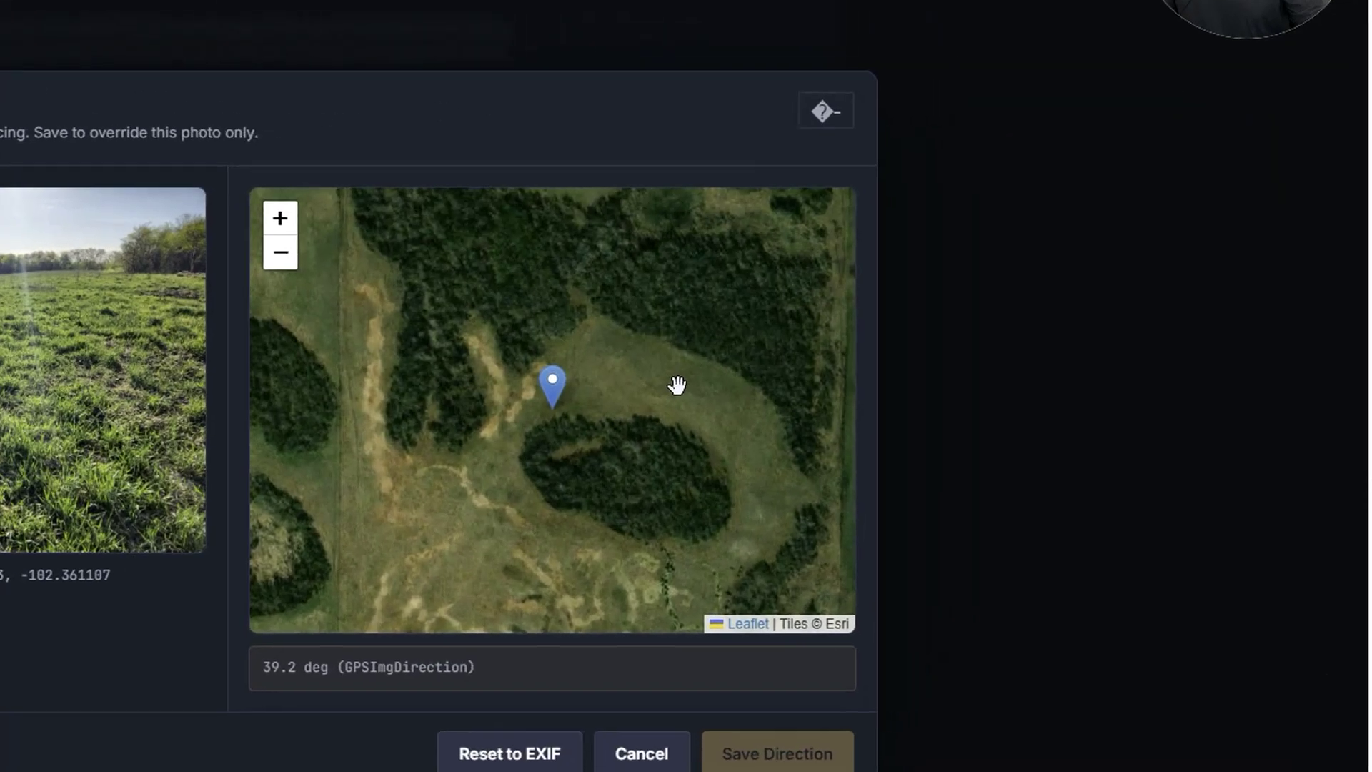
click(929, 382)
click(709, 415)
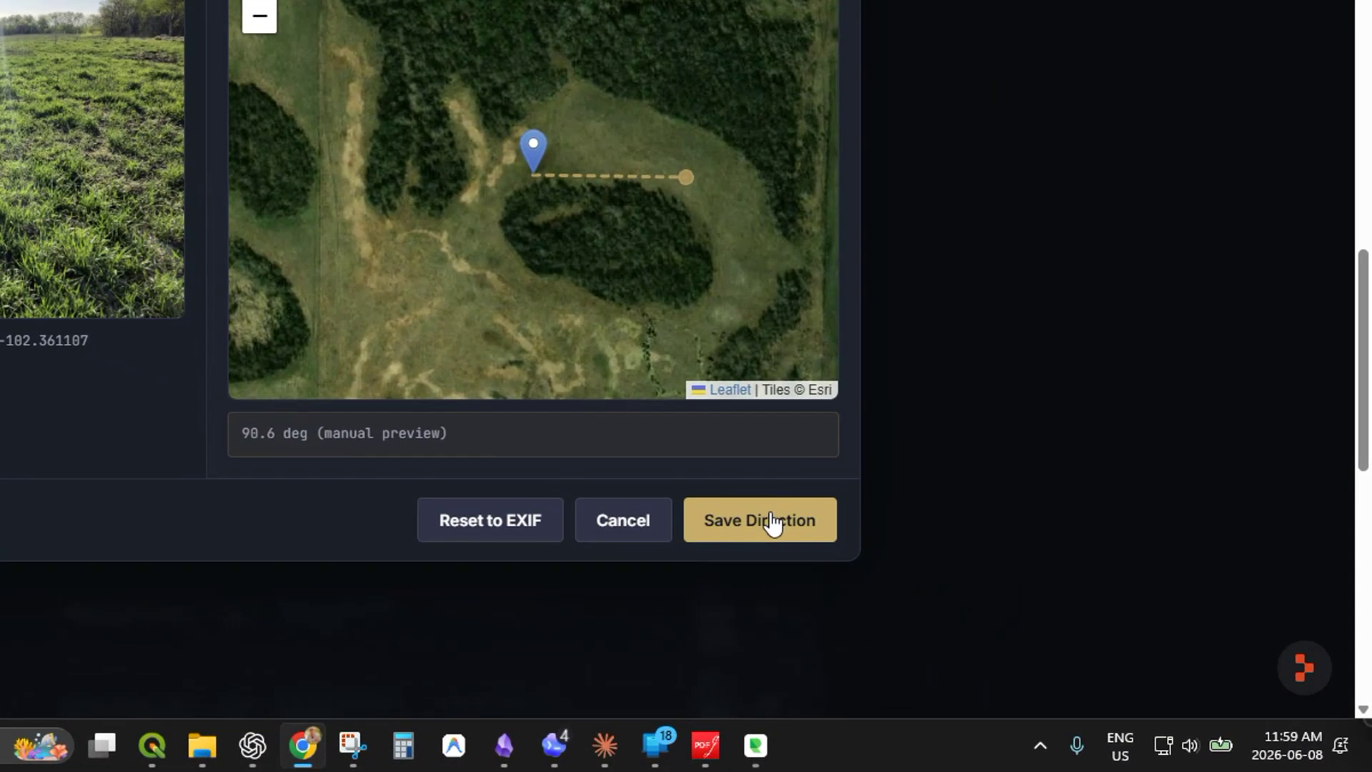
click(995, 614)
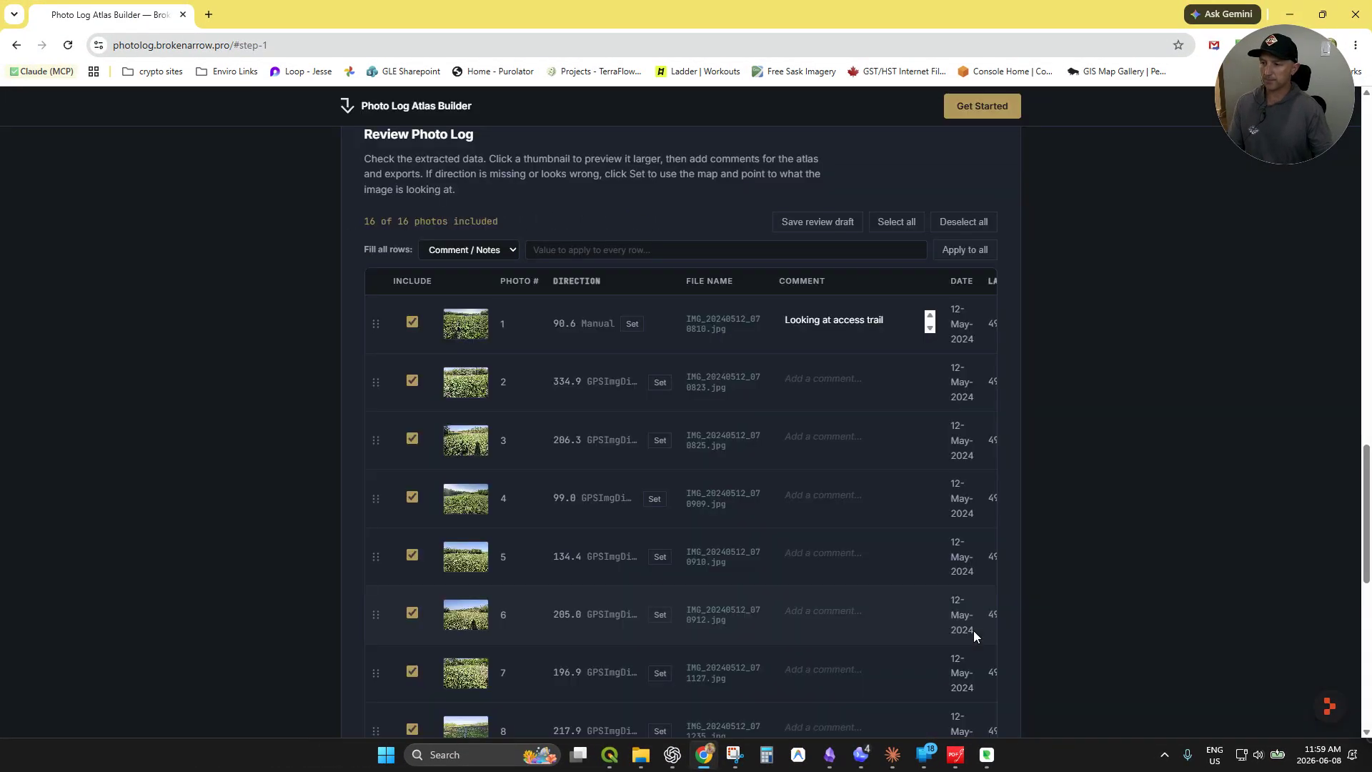
Step: Add the comment "Looking at north boundary of lease" to photo 2
click(455, 384)
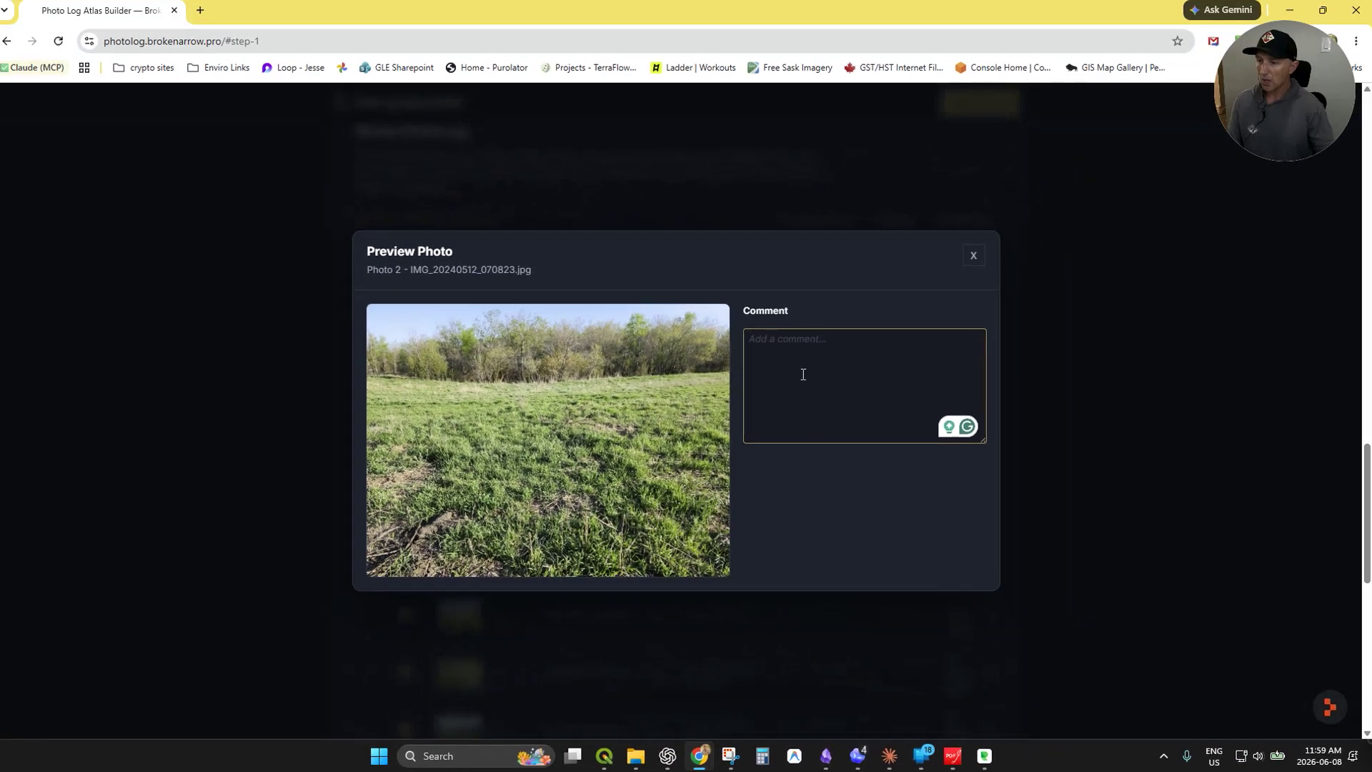
click(1238, 355)
text(L)
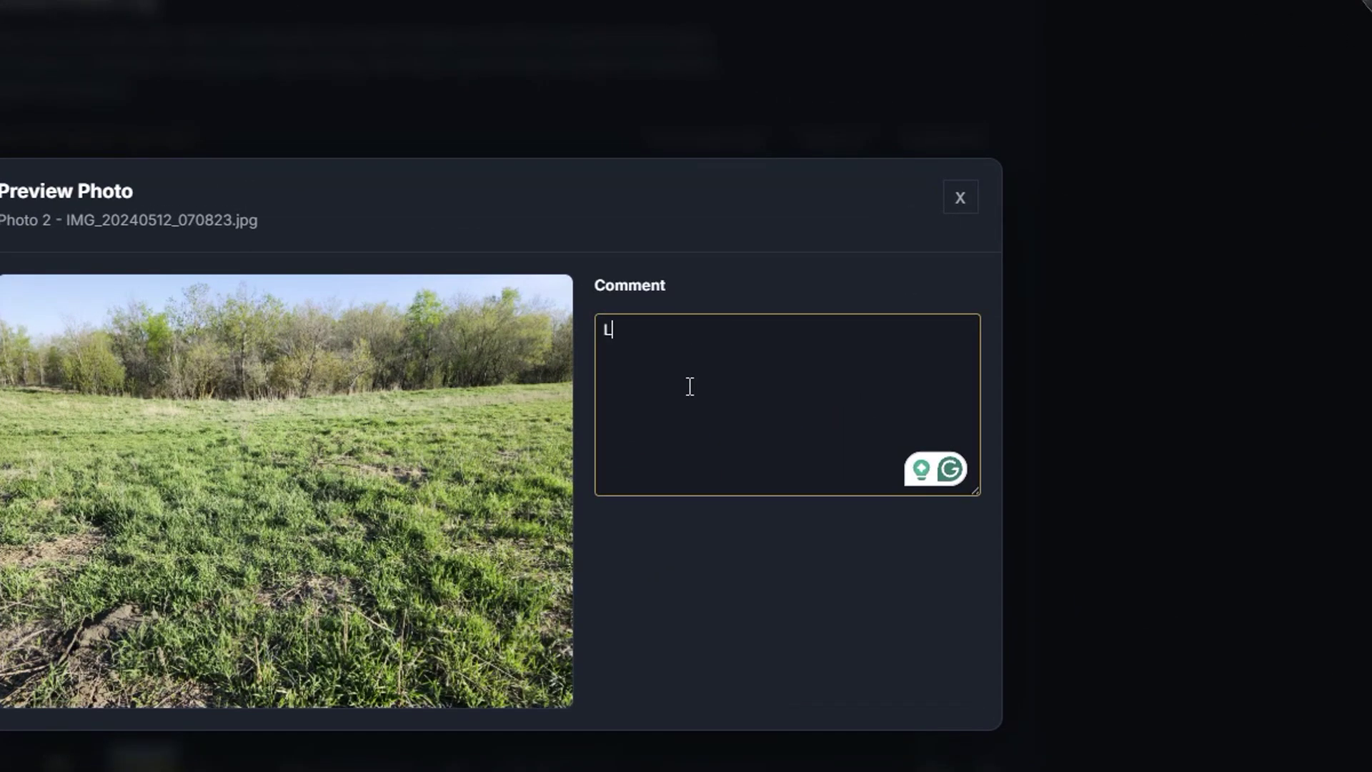
text(ooking at north boundary of lease)
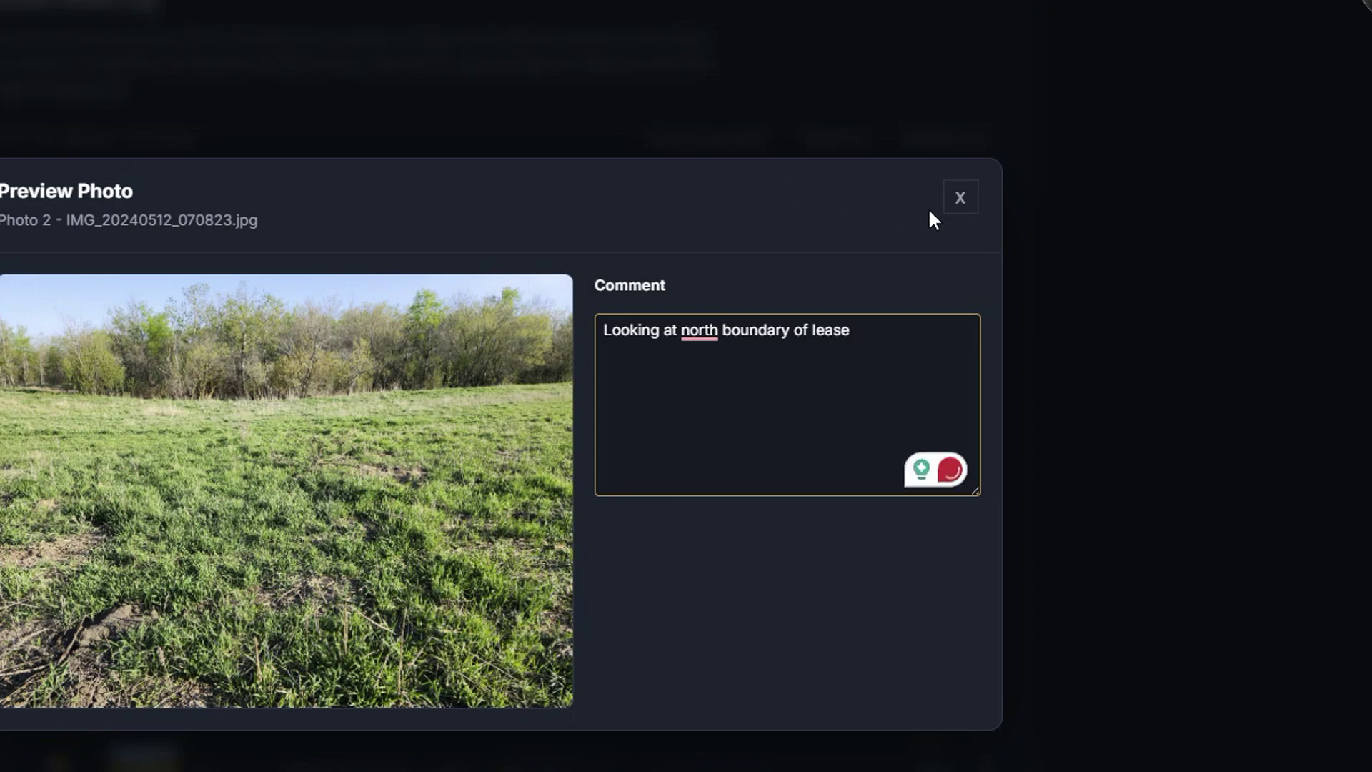
click(960, 197)
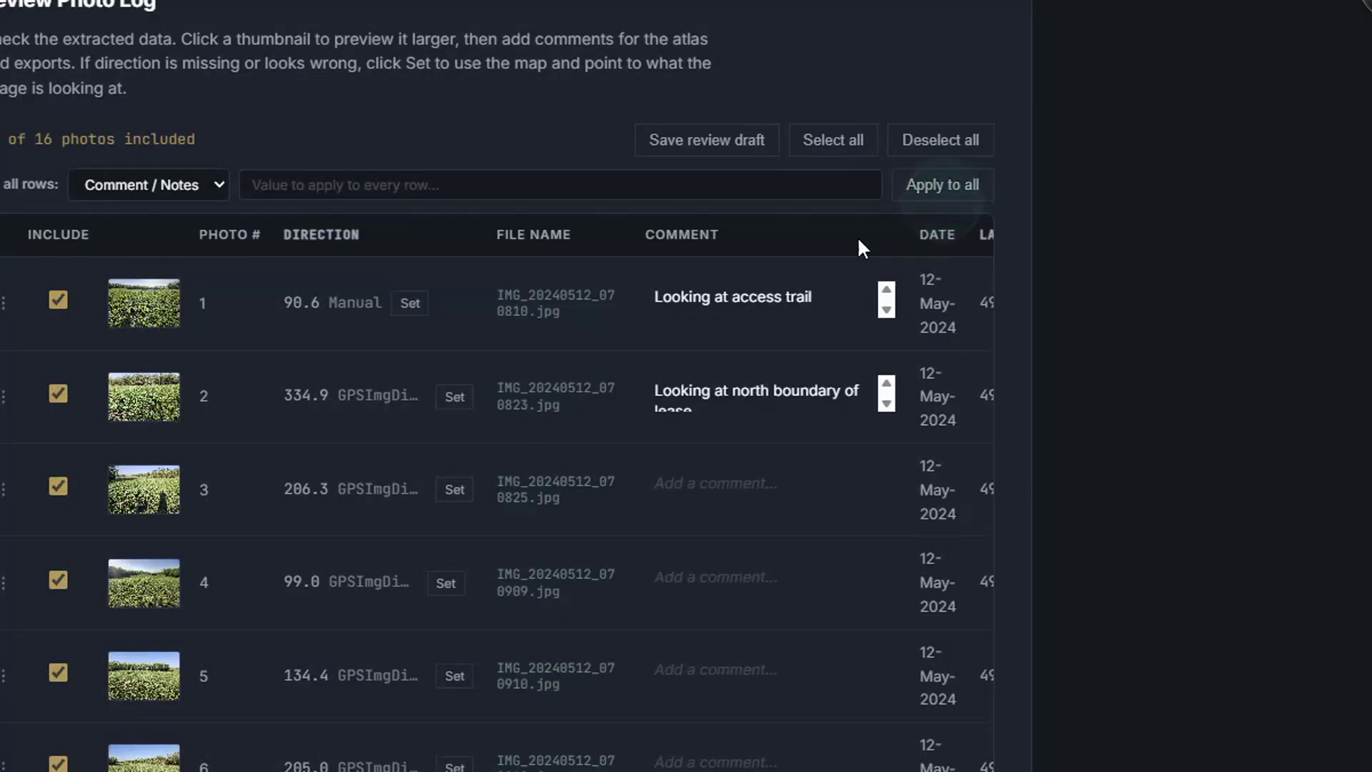
Step: Override photo 2's direction on the map to face nearly north, at about 6.9 degrees, and save it
click(464, 404)
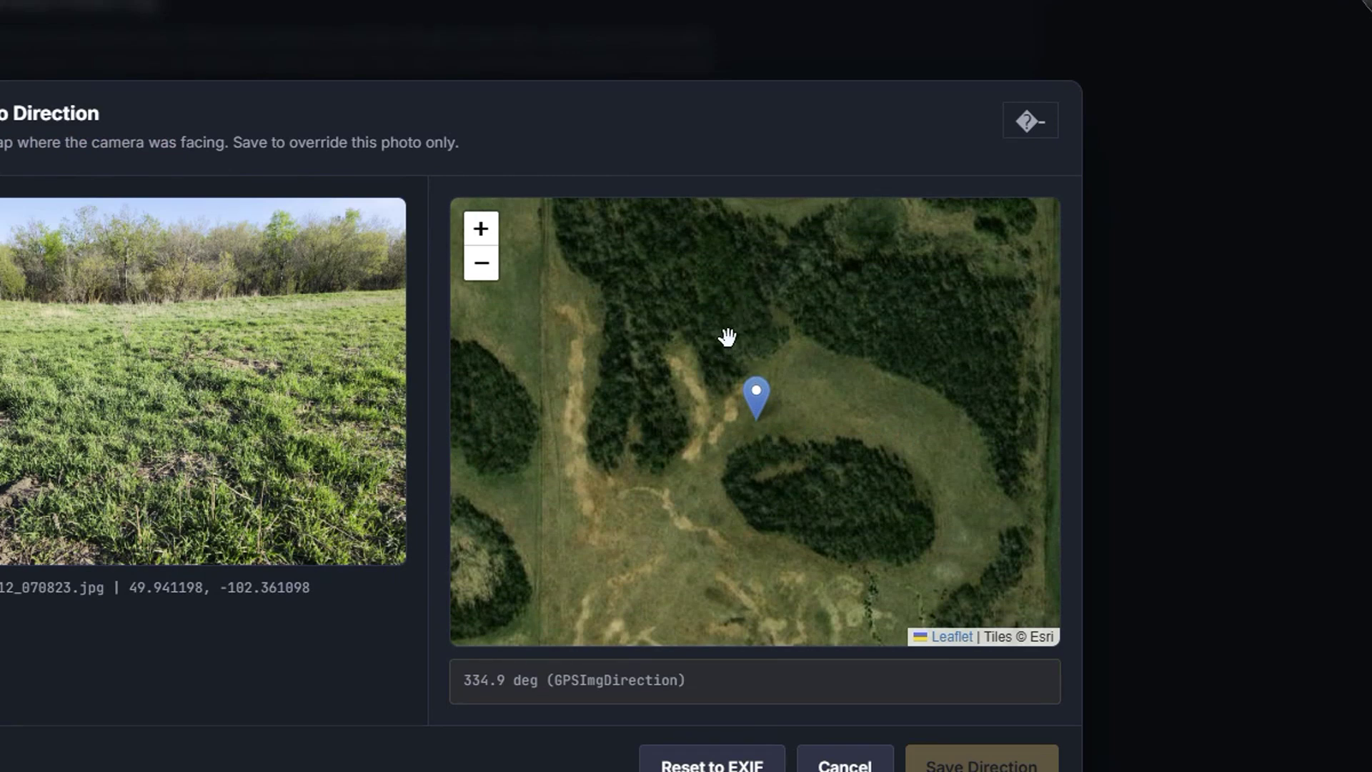
click(765, 311)
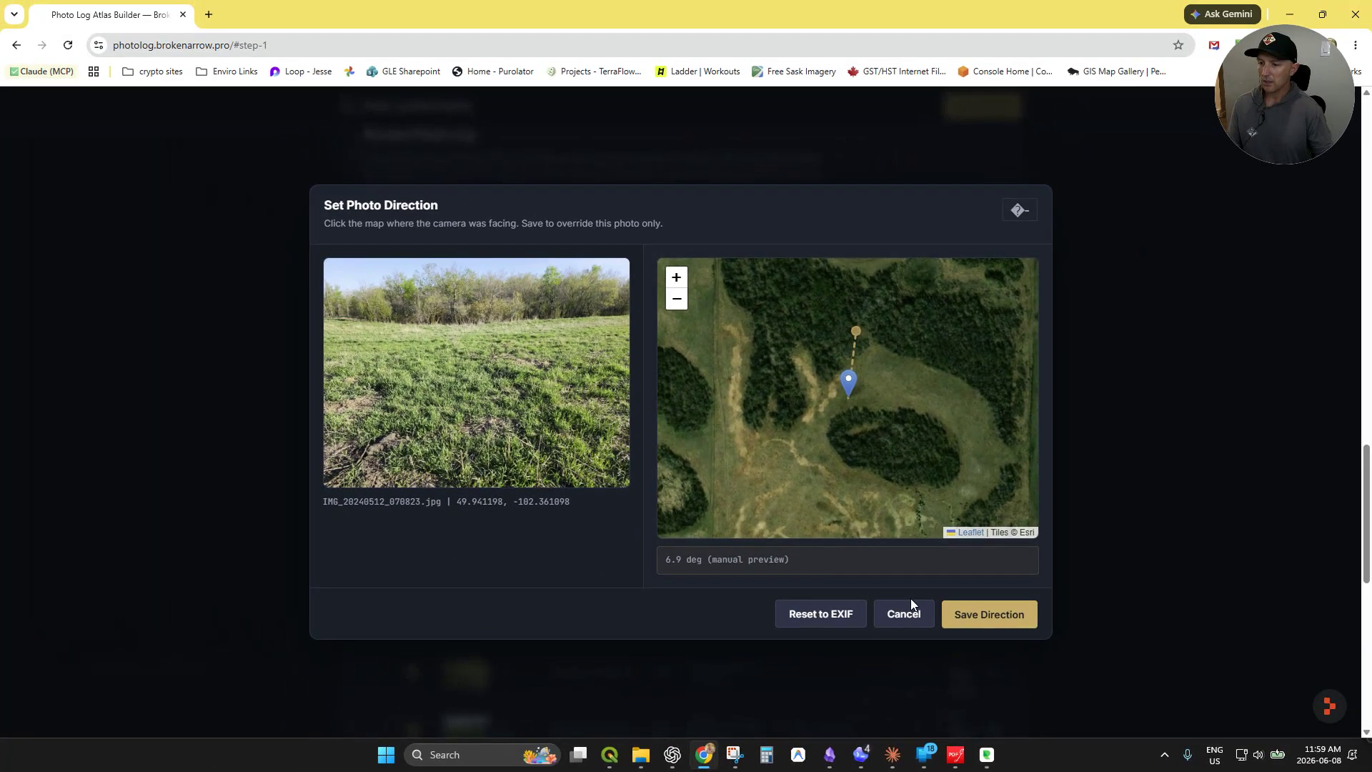
click(859, 645)
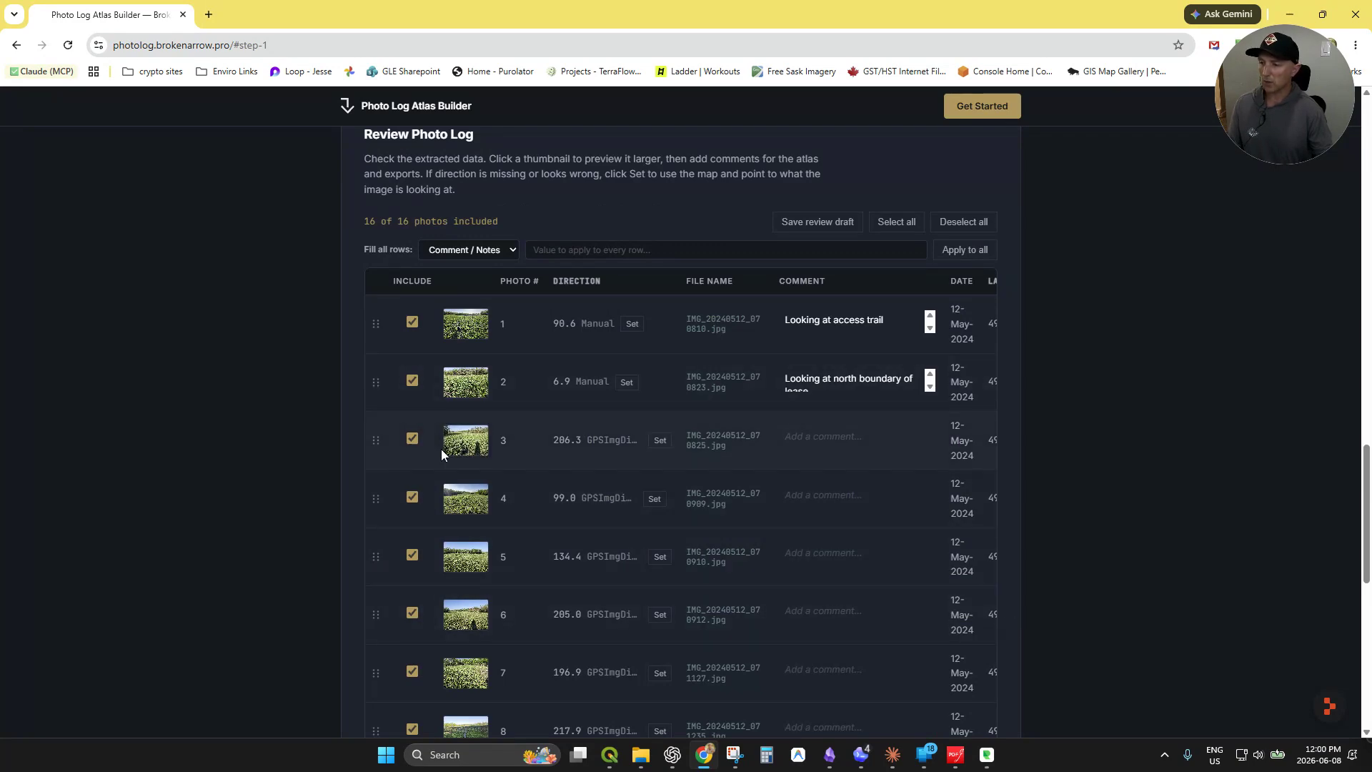
Step: Exclude photos 9, 10, 11, 12, 14 and 15 from the photo log
scroll(508, 643, down, 4)
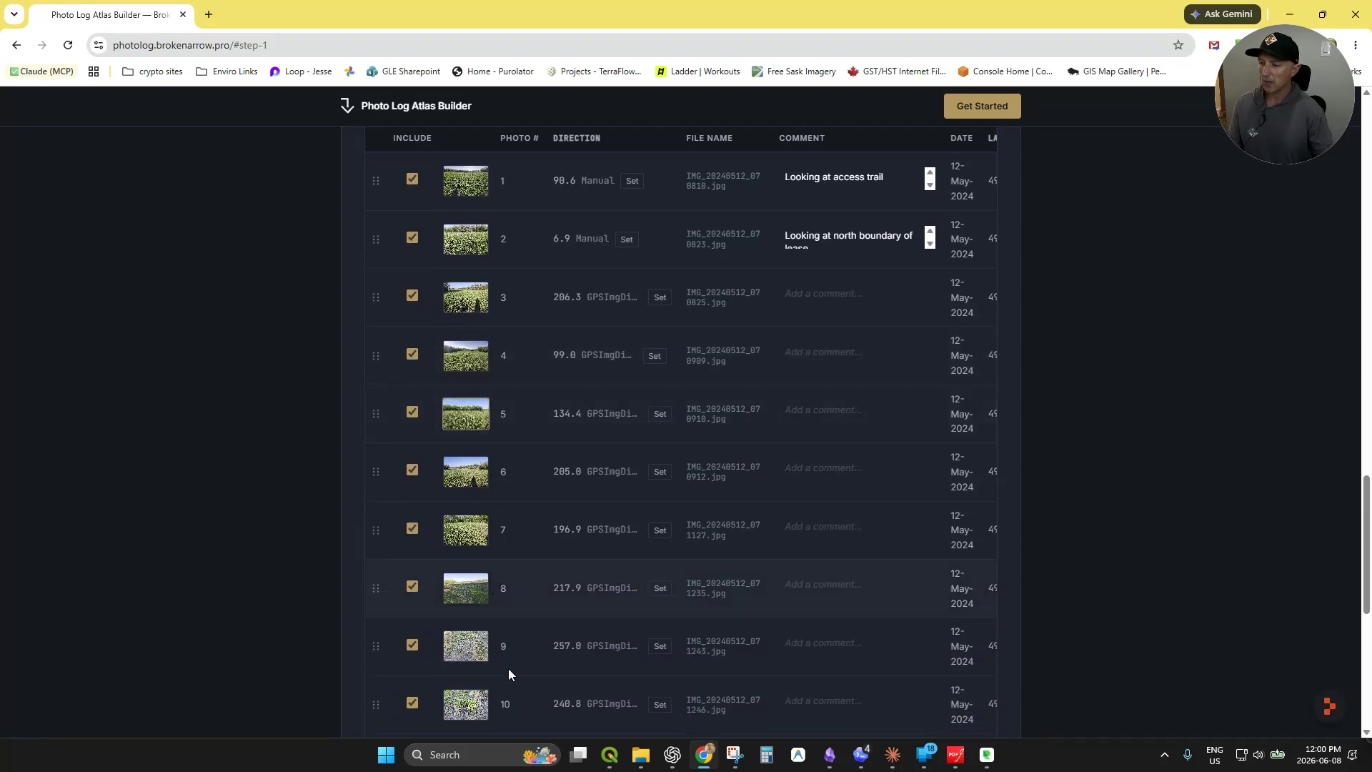
scroll(507, 670, down, 2)
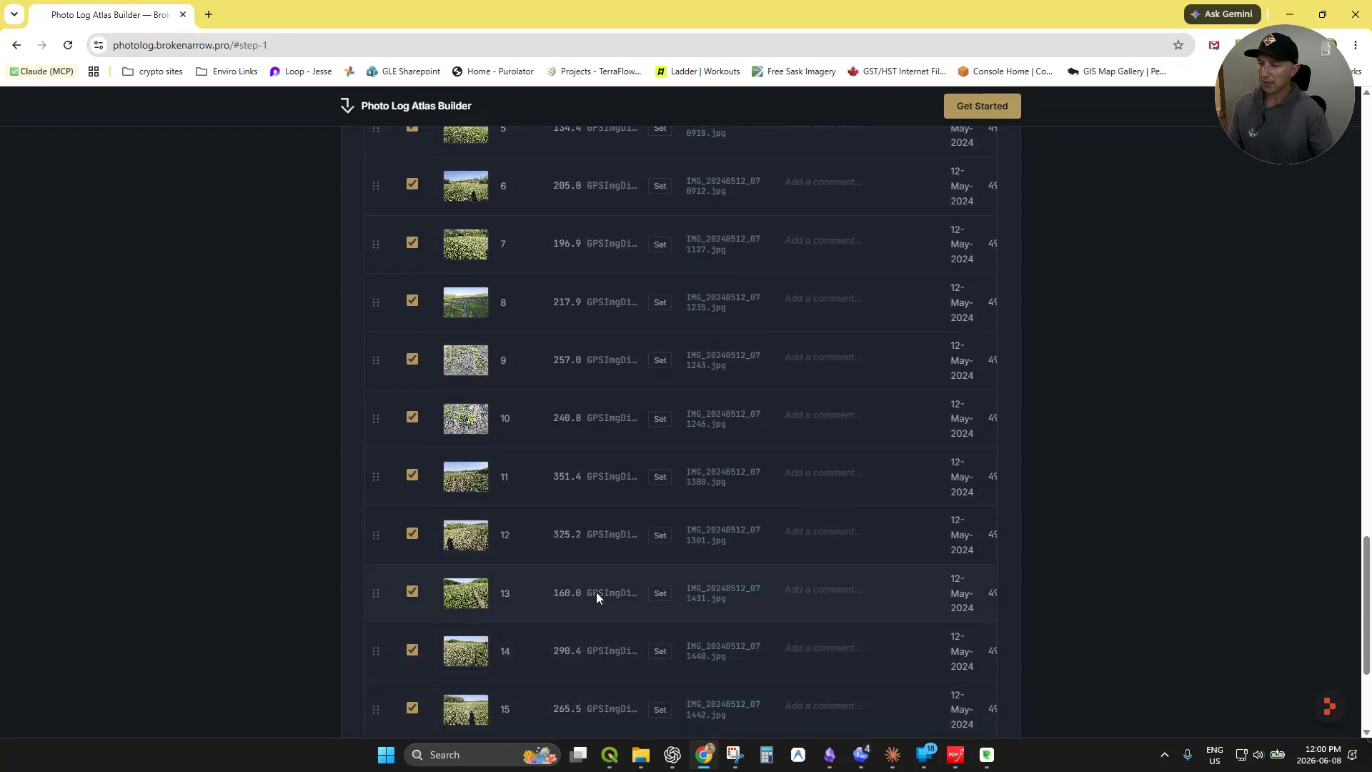
scroll(596, 594, up, 6)
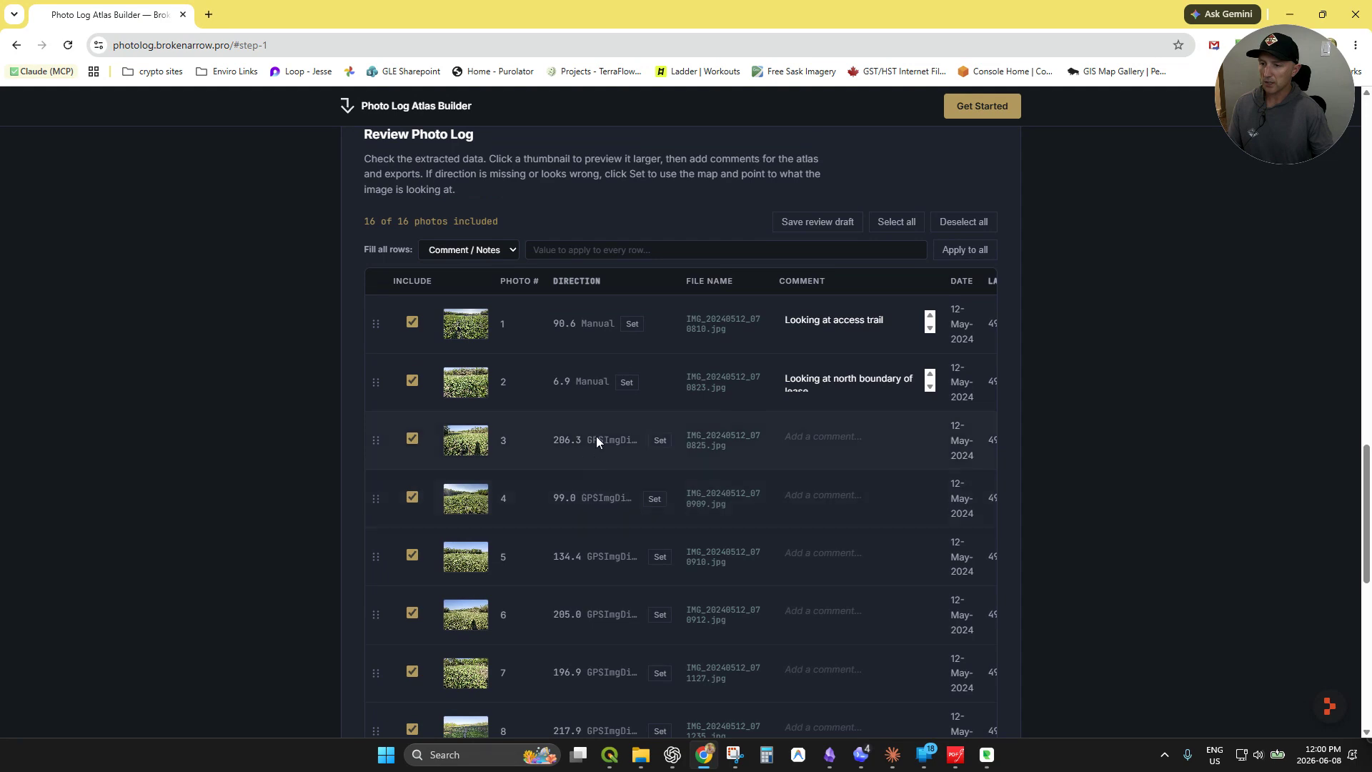
scroll(575, 607, down, 2)
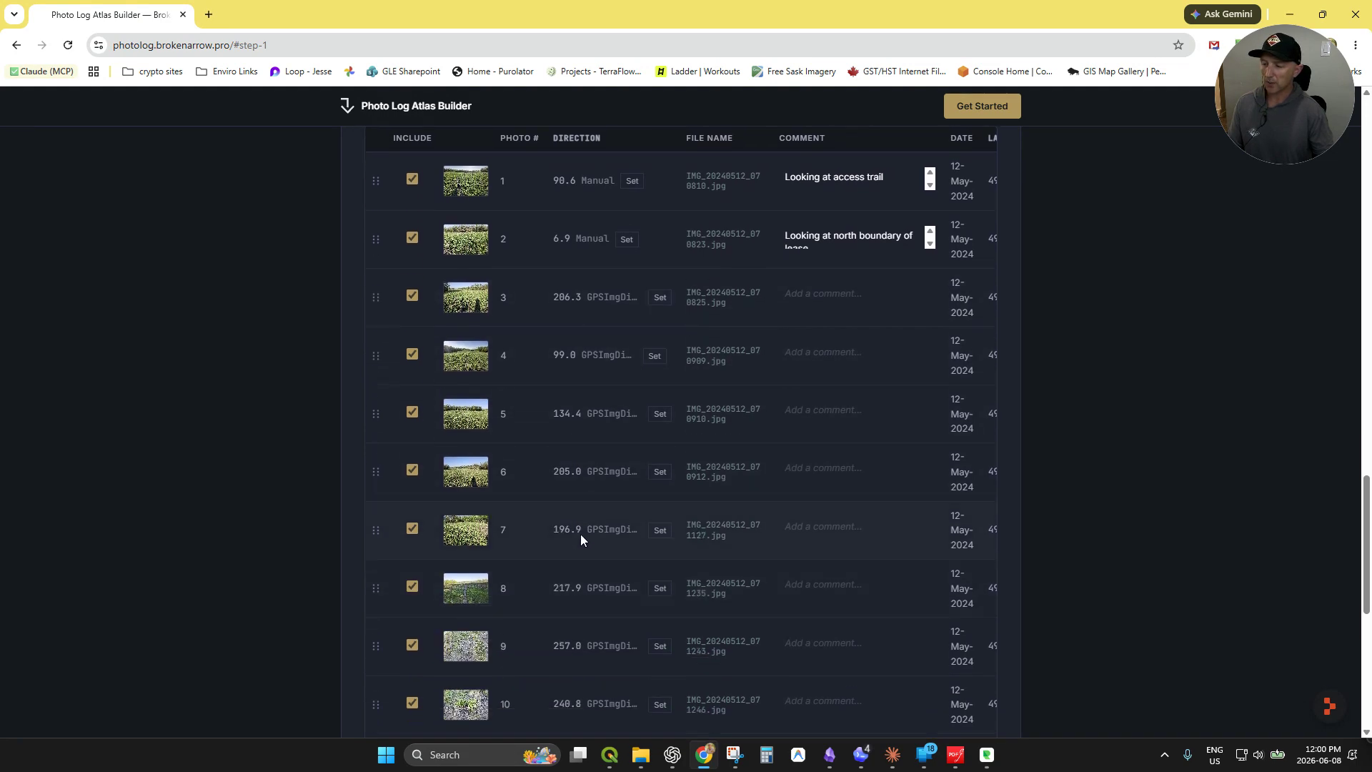
scroll(571, 656, down, 7)
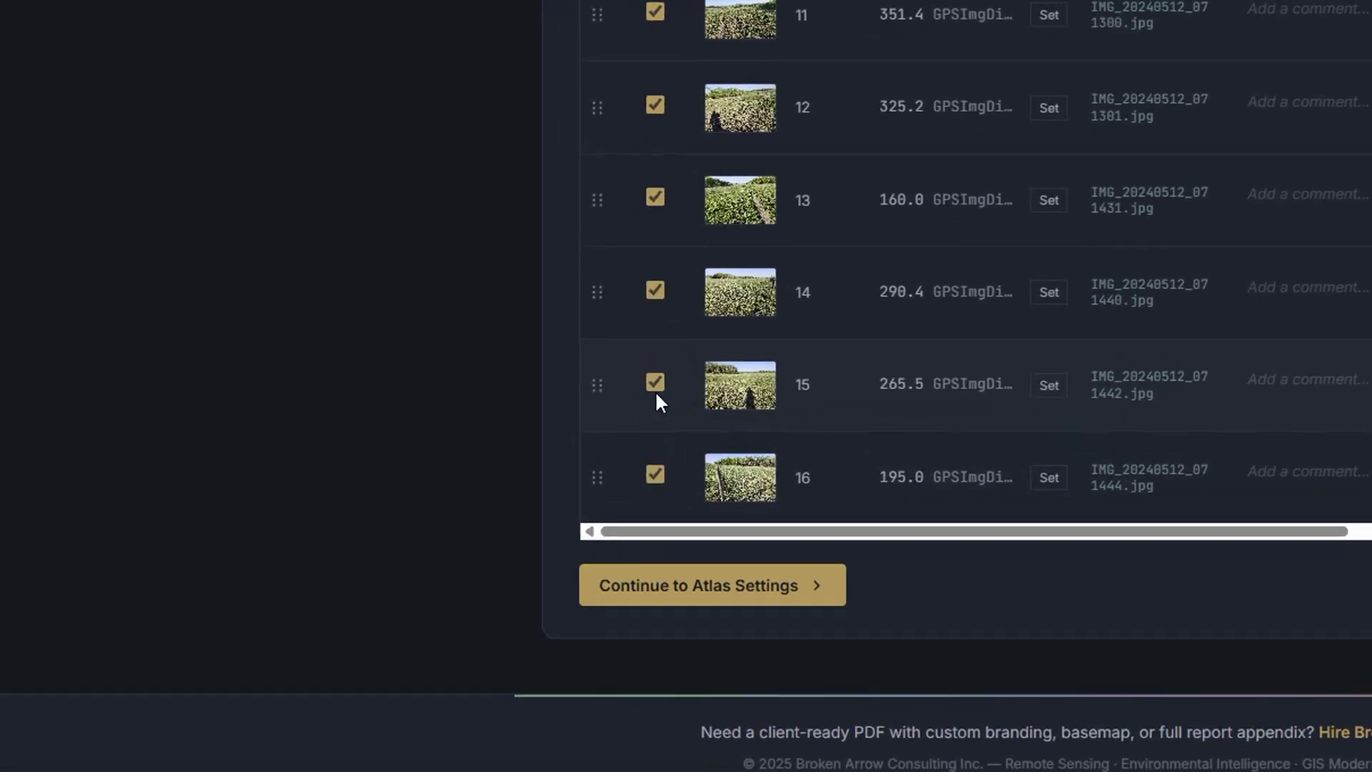
click(412, 475)
click(410, 419)
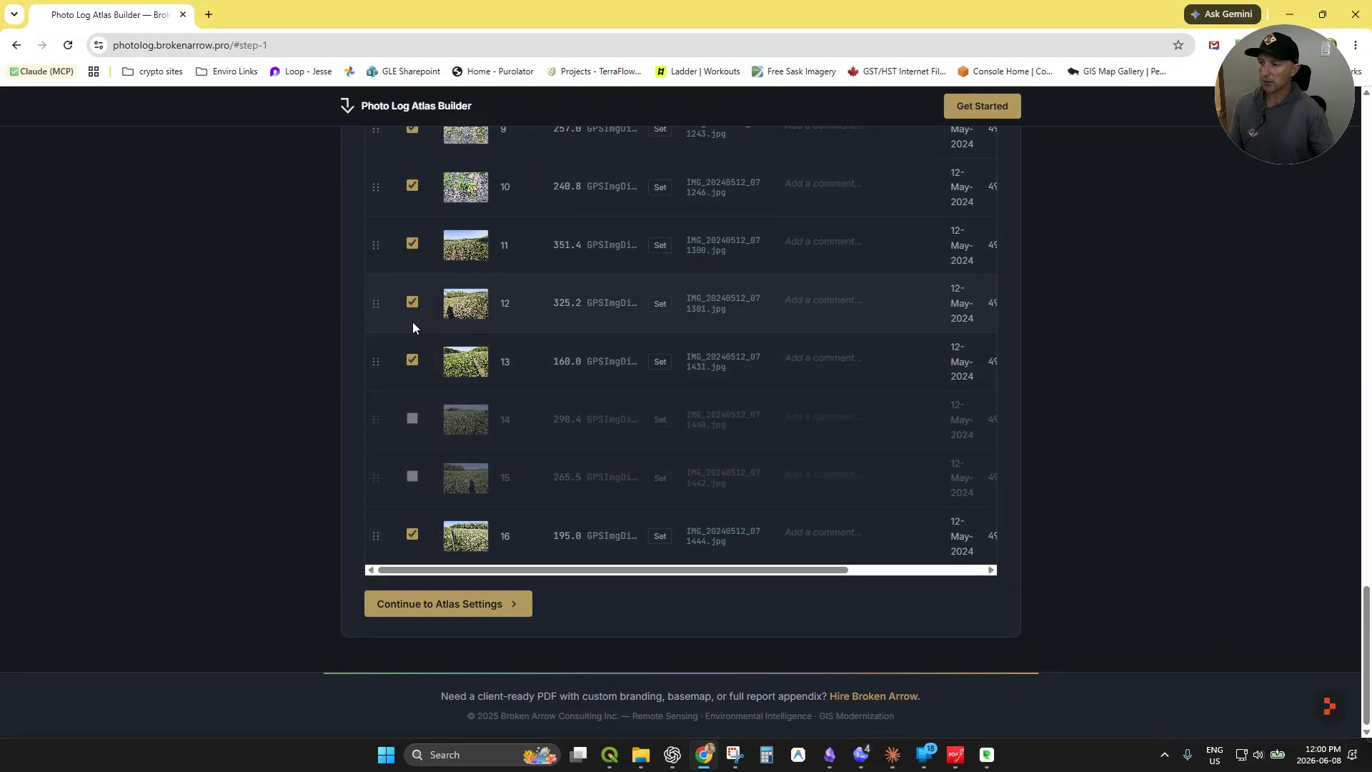
click(659, 106)
click(657, 293)
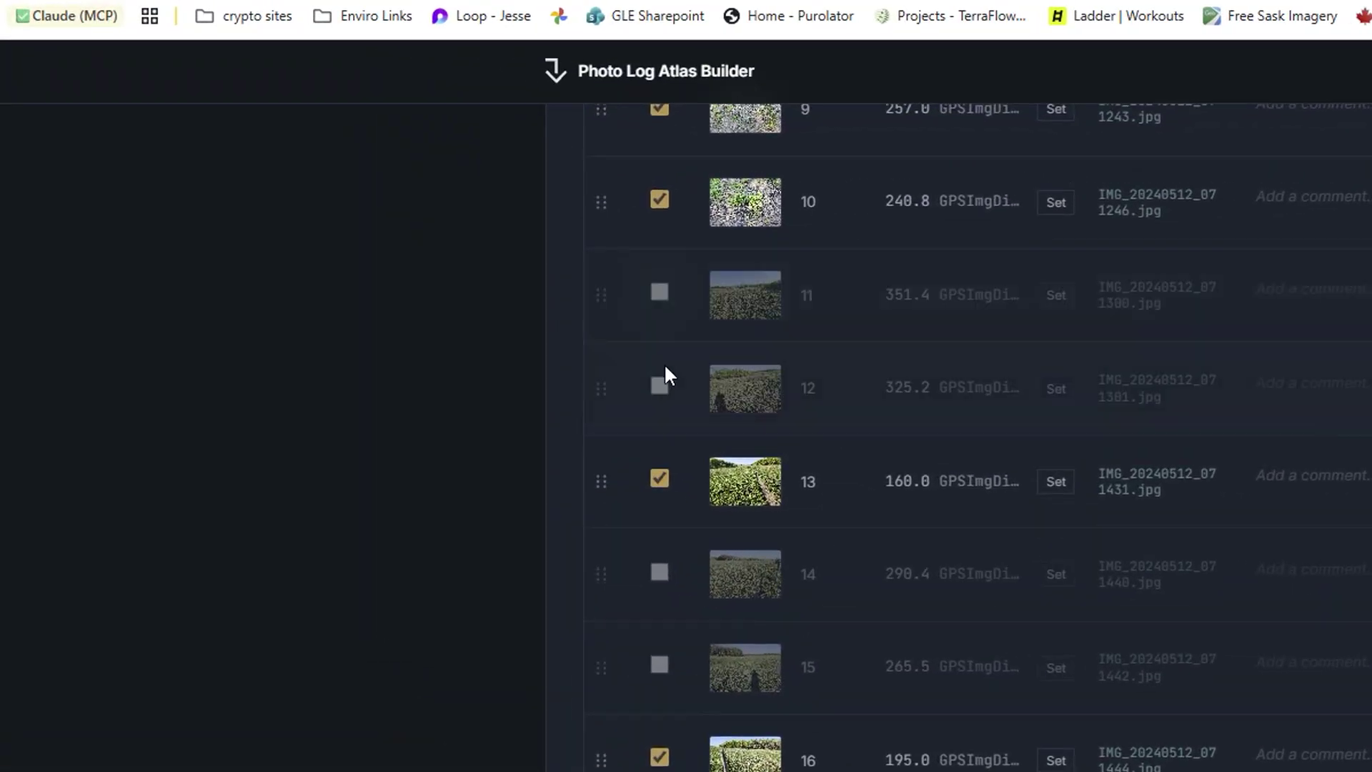
scroll(660, 358, up, 3)
click(659, 428)
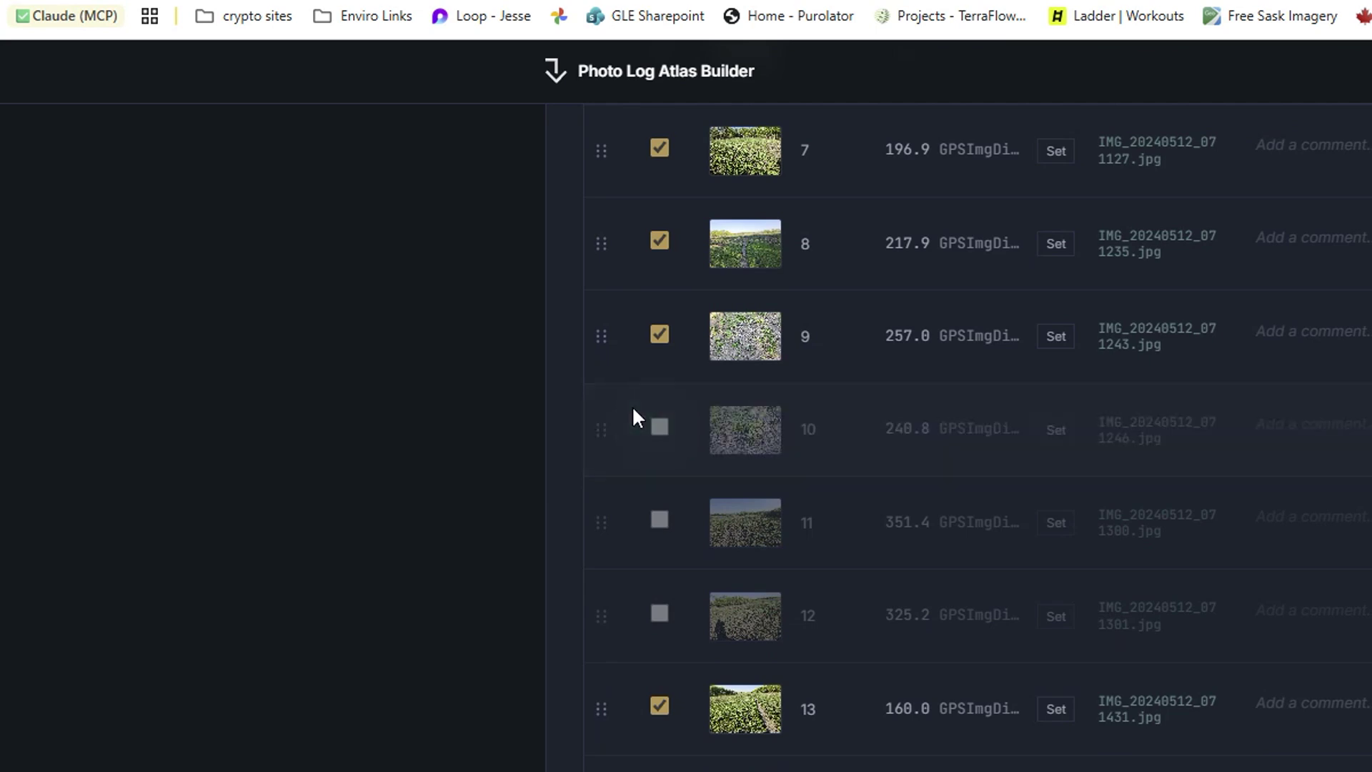
scroll(636, 429, up, 1)
click(654, 442)
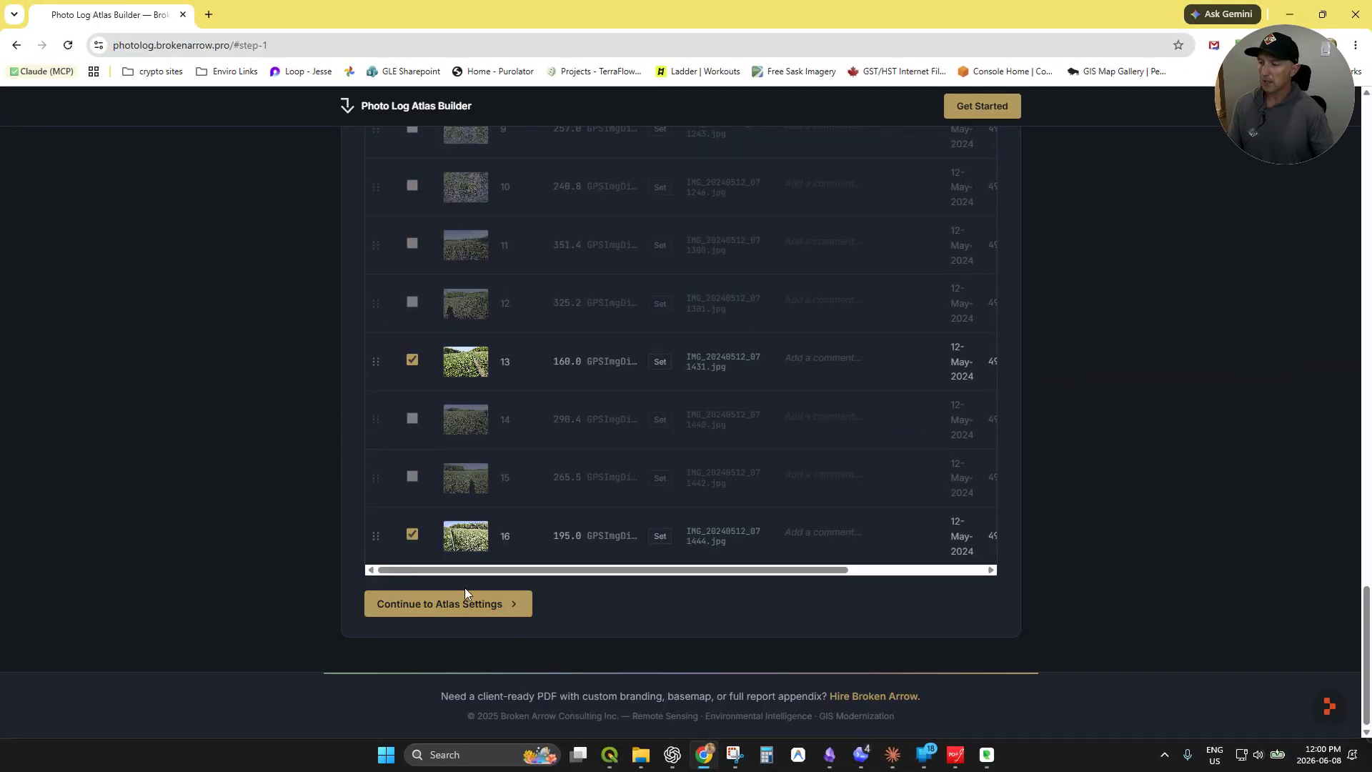
Step: Continue to the atlas settings and set the surface location to NW-01-002-03W2M and the document title to "Photo Summary"
click(460, 607)
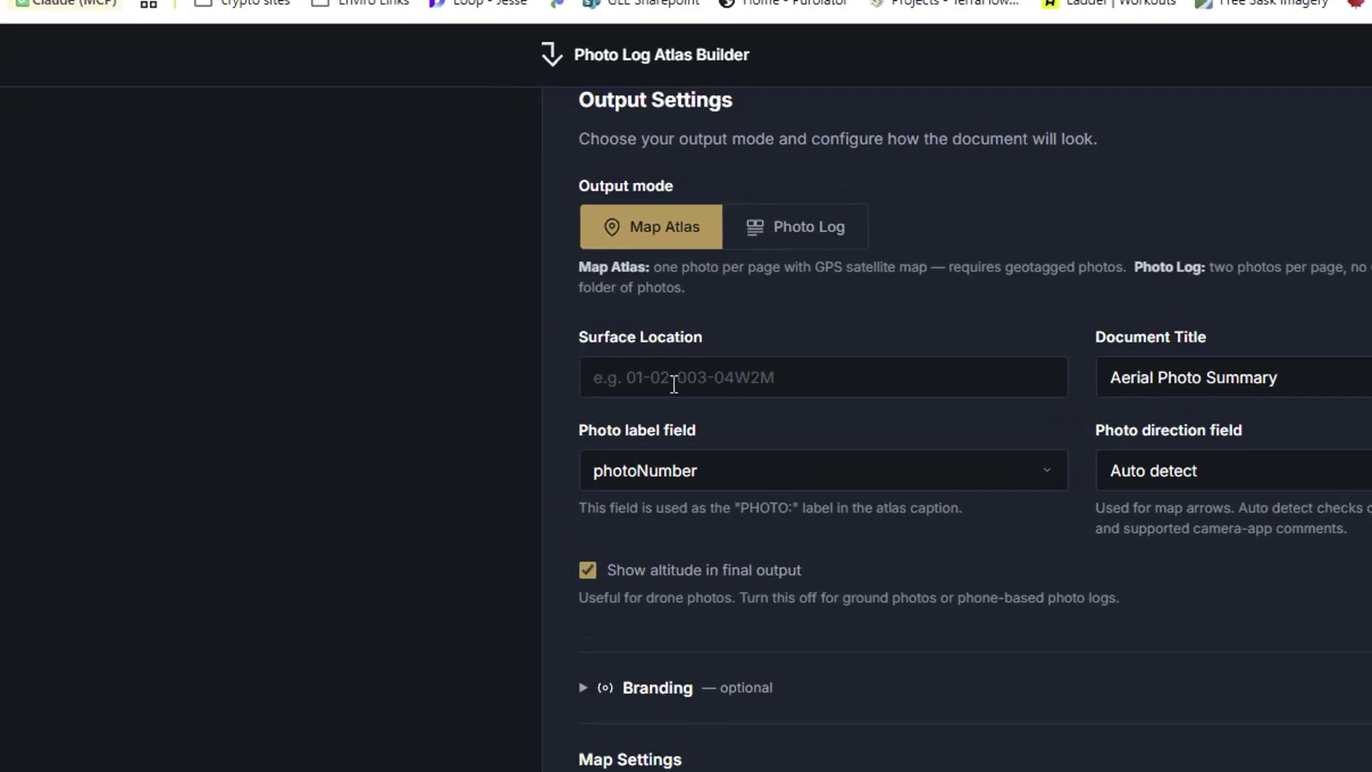
click(427, 312)
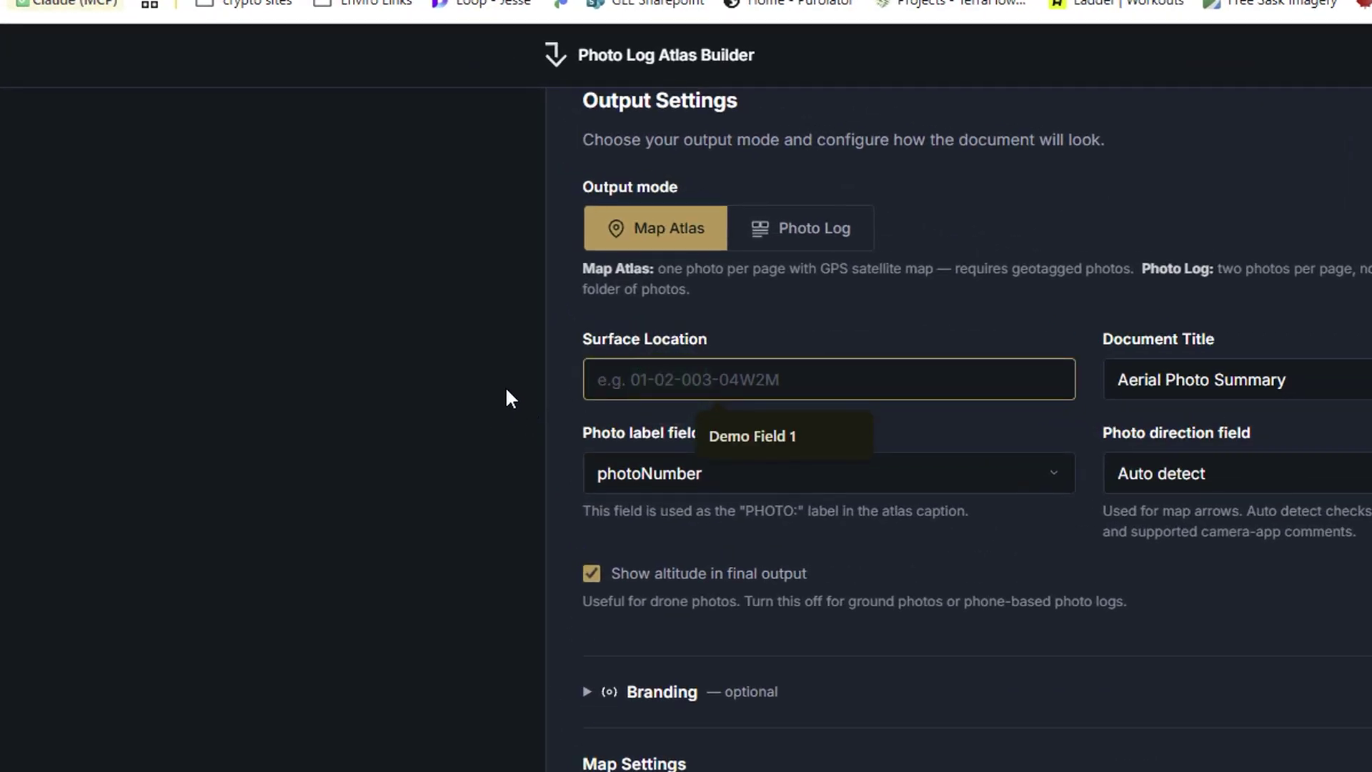
text(NW-01-002-03W2M)
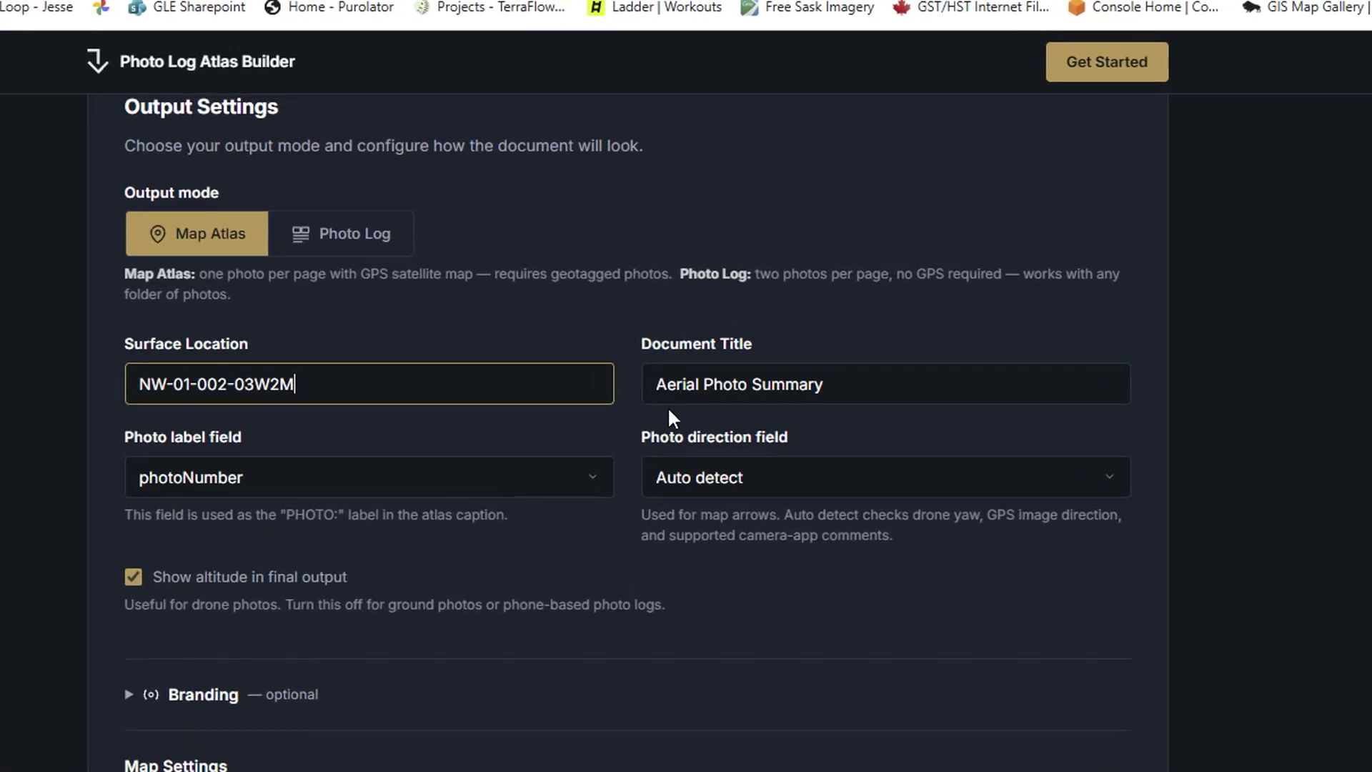
double_click(713, 309)
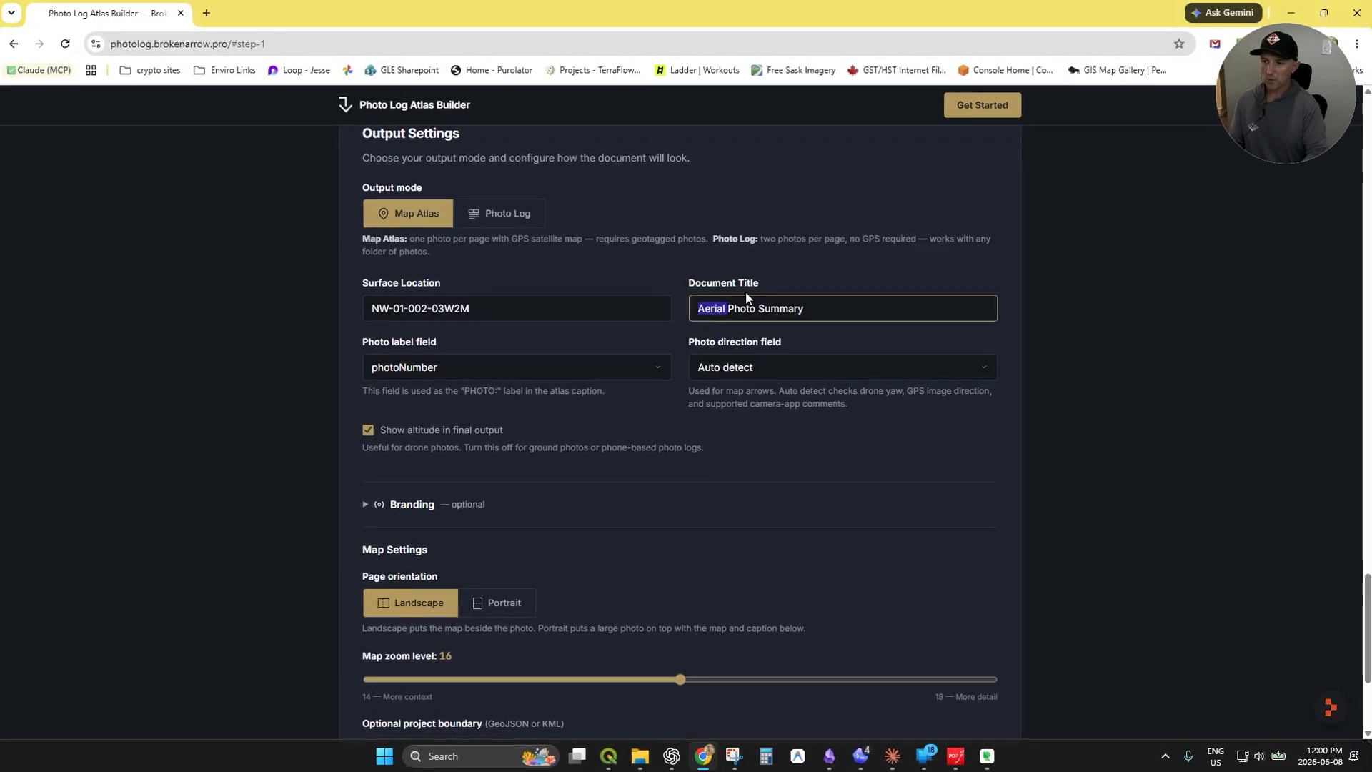
key(BackSpace)
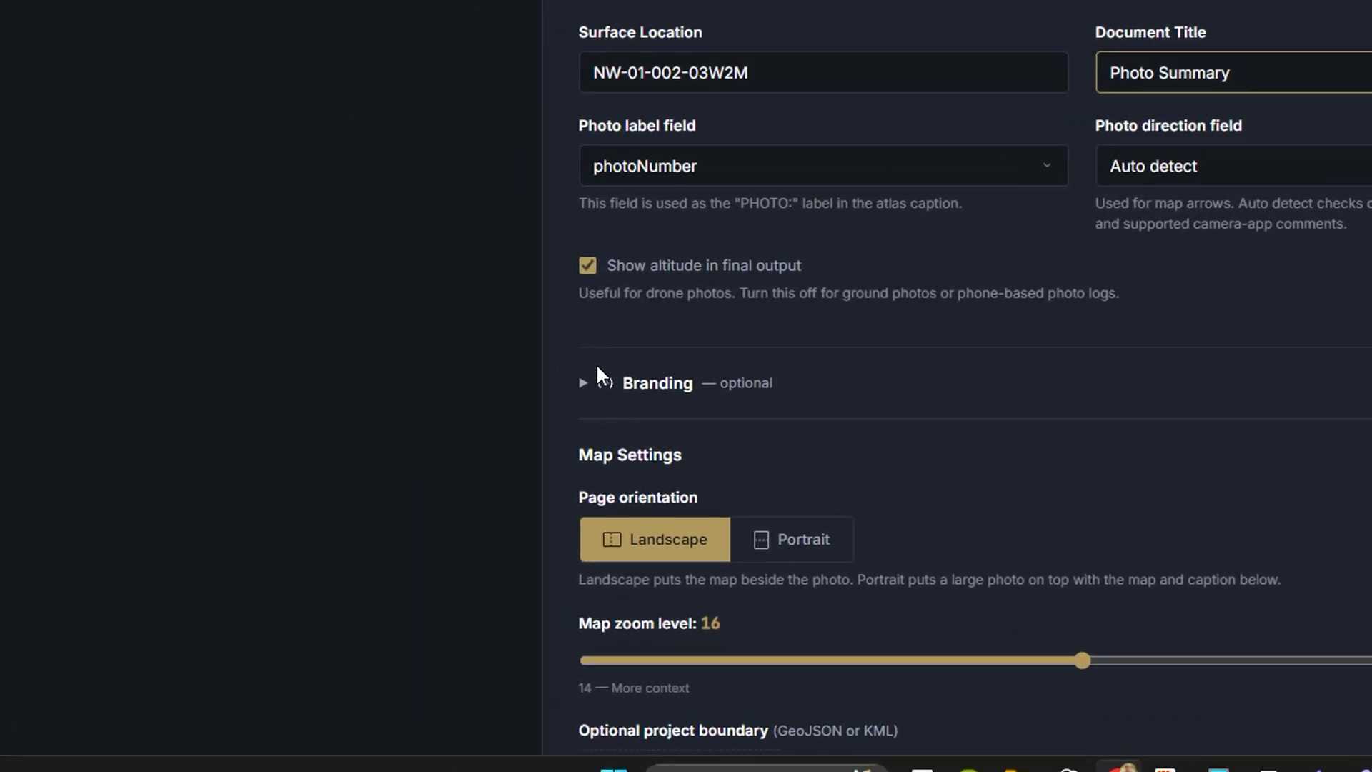
Step: Expand the optional branding settings and enter "Broken Arrow Consulting Inc." as company name and "Standard Oil" as project / client name
click(368, 504)
click(485, 553)
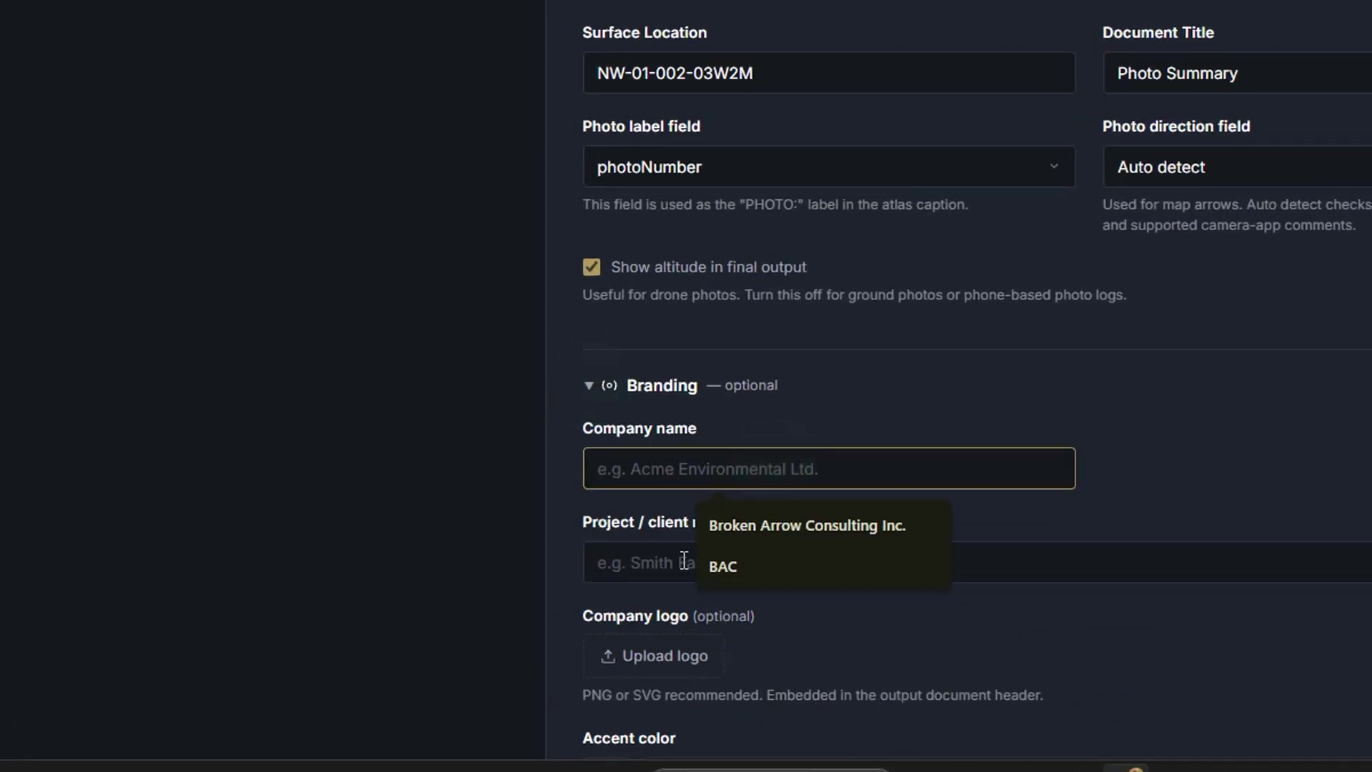
click(761, 528)
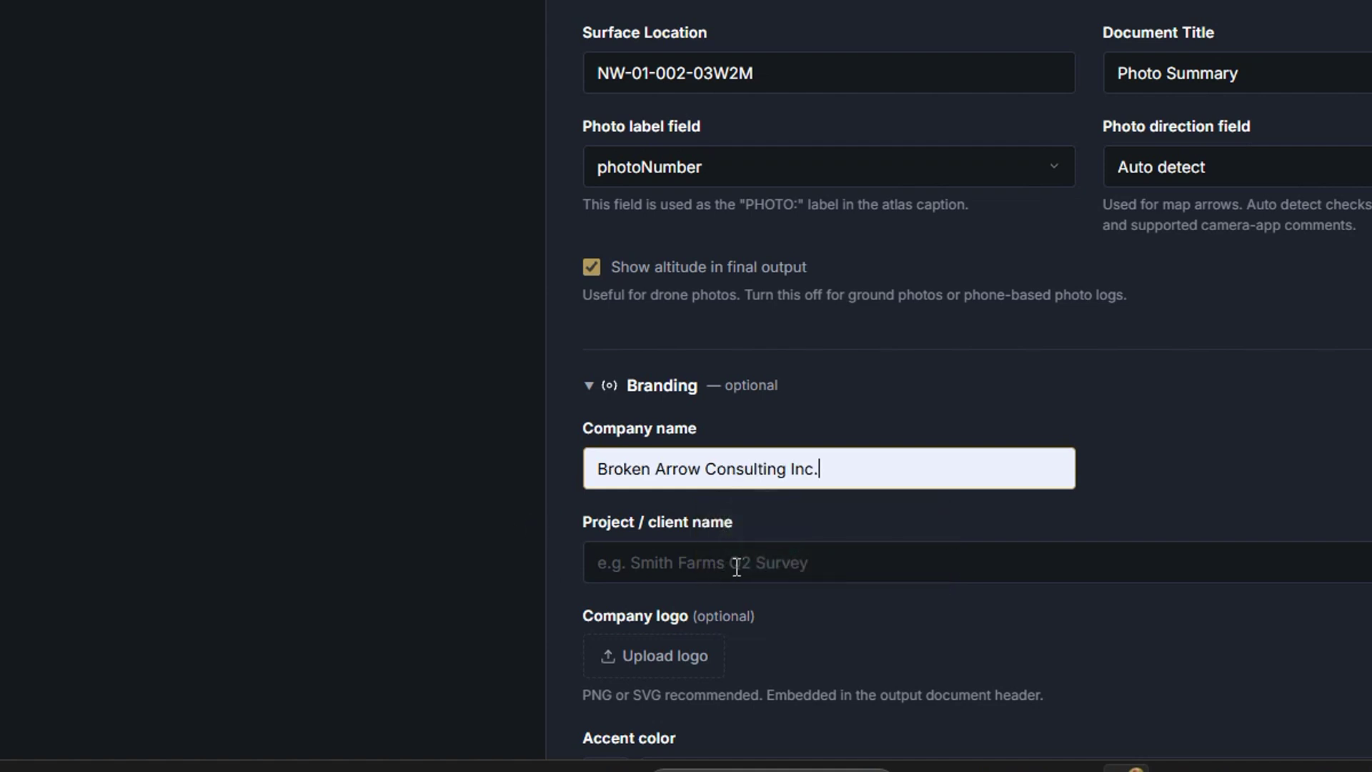
click(775, 548)
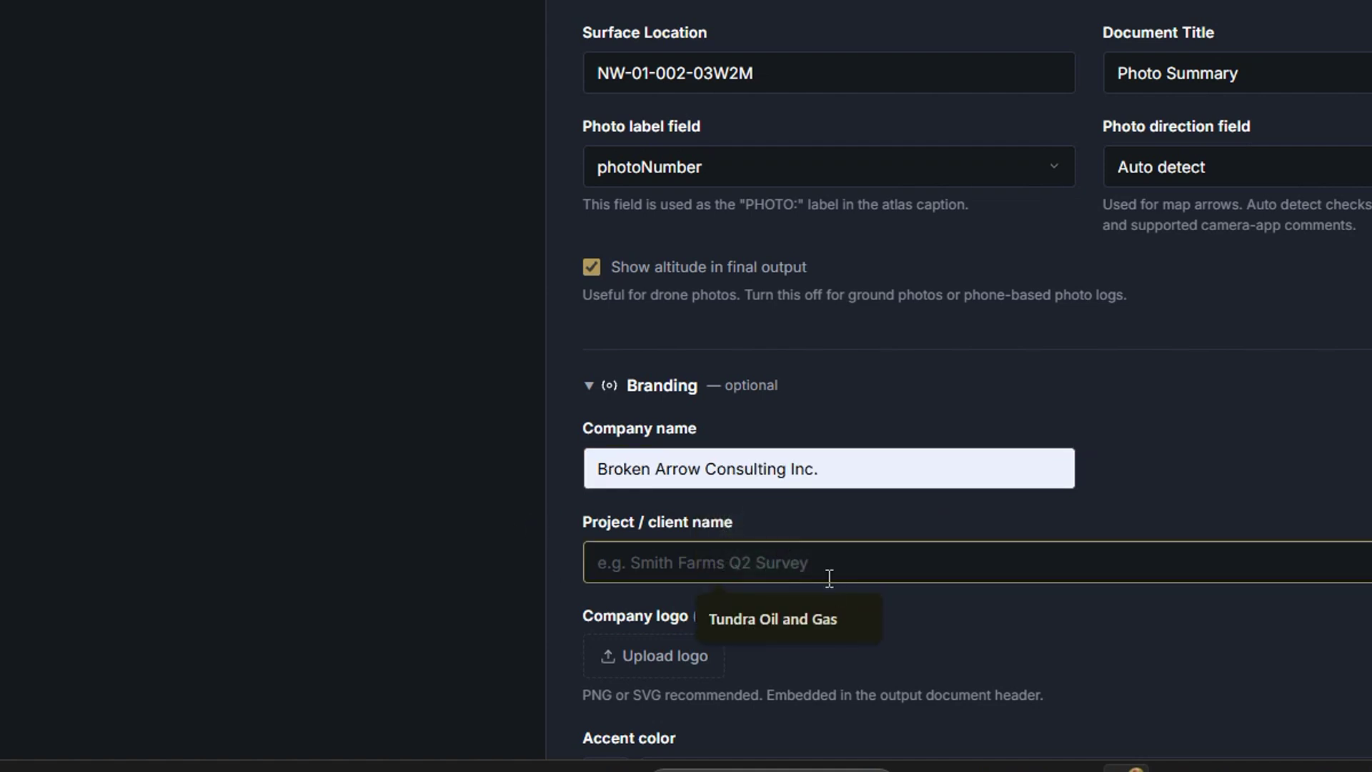
text(Standa)
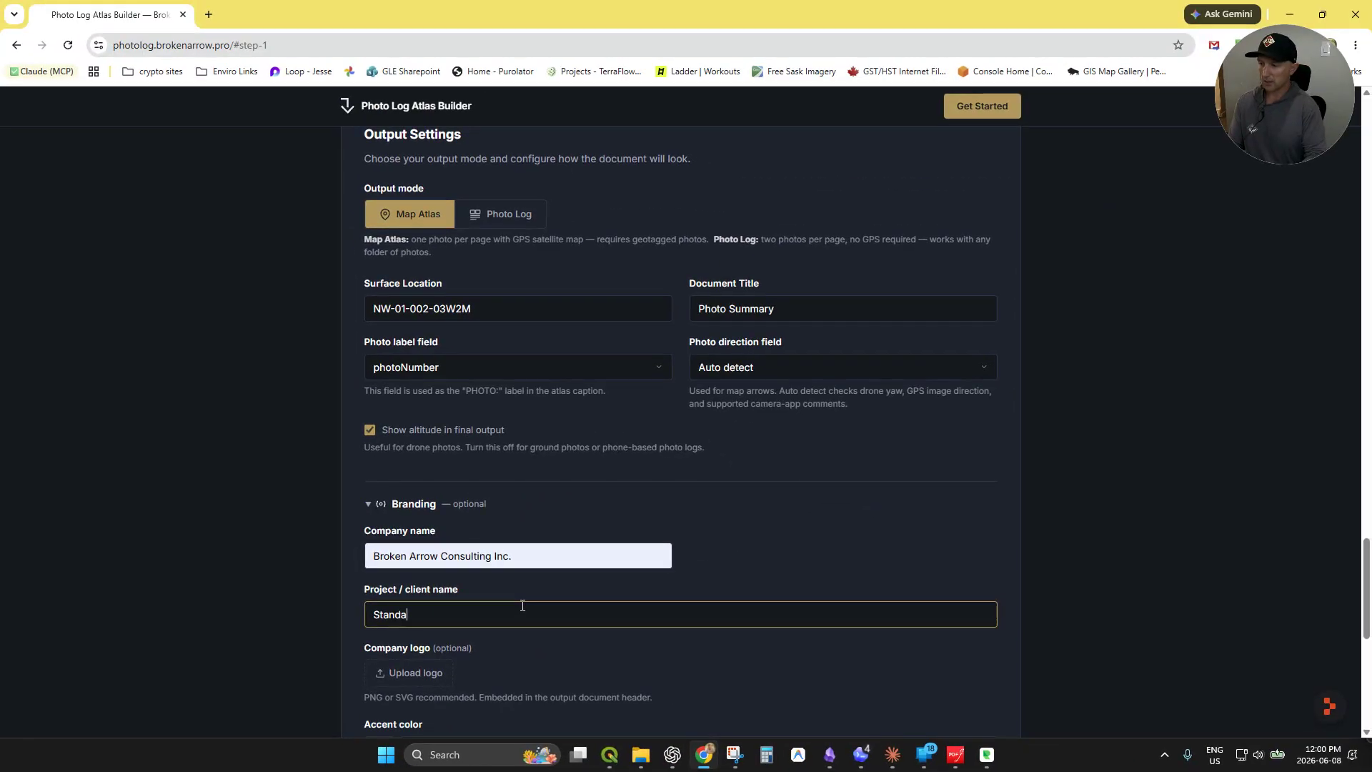
text(rd Oil)
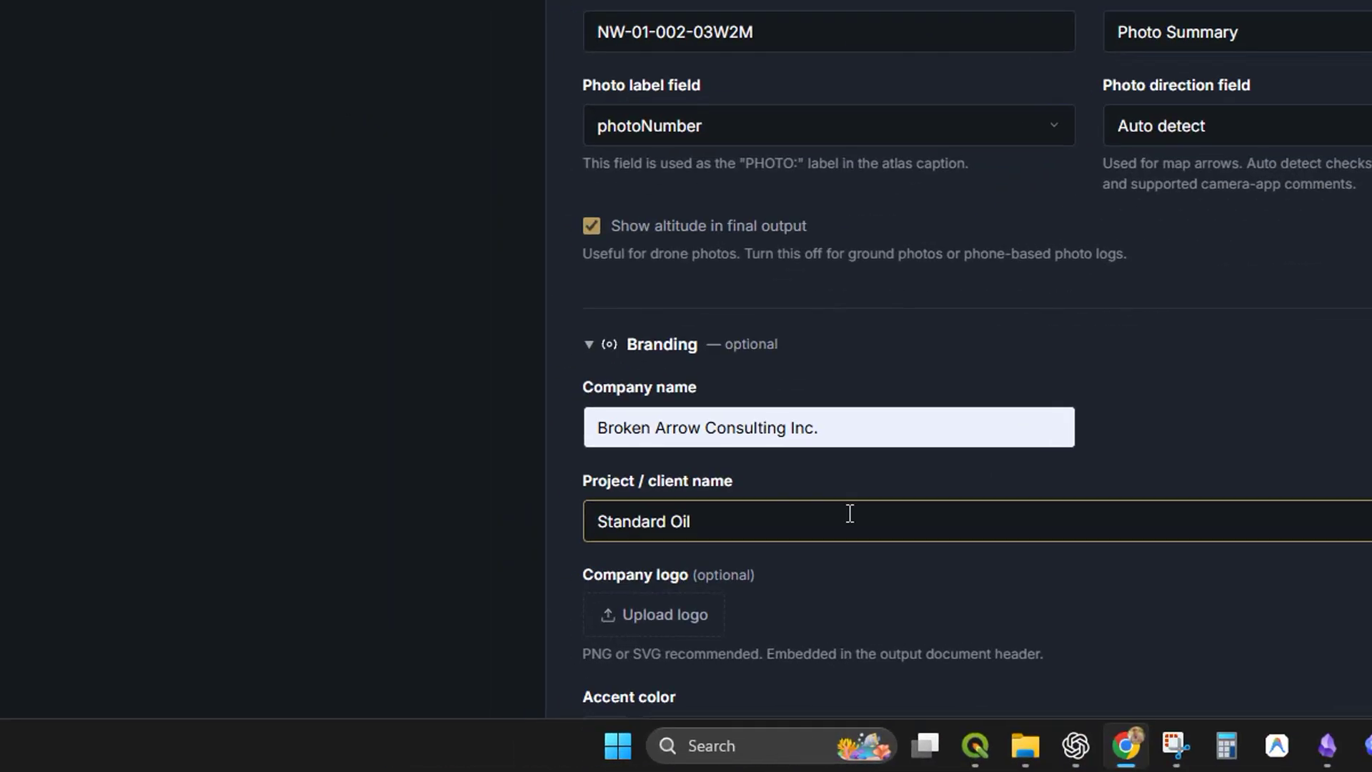
click(438, 675)
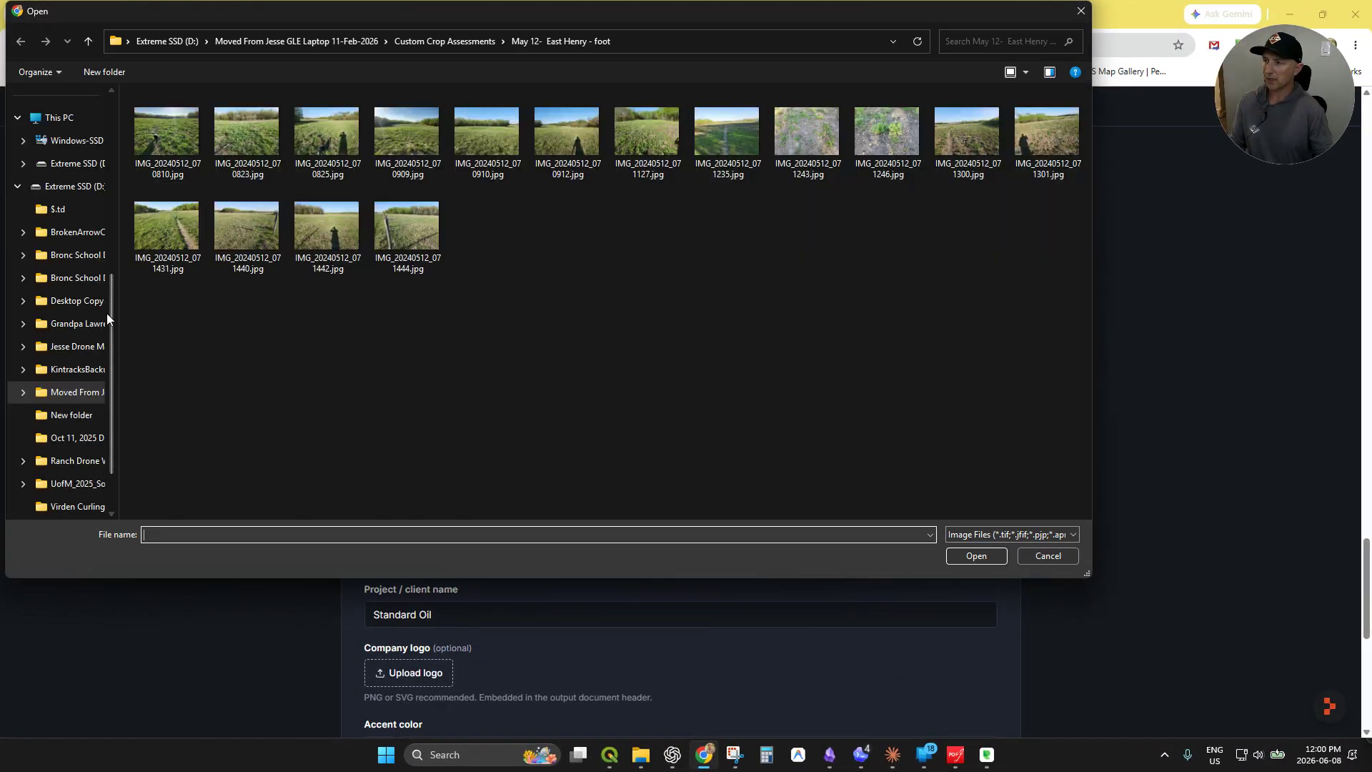
scroll(92, 215, up, 3)
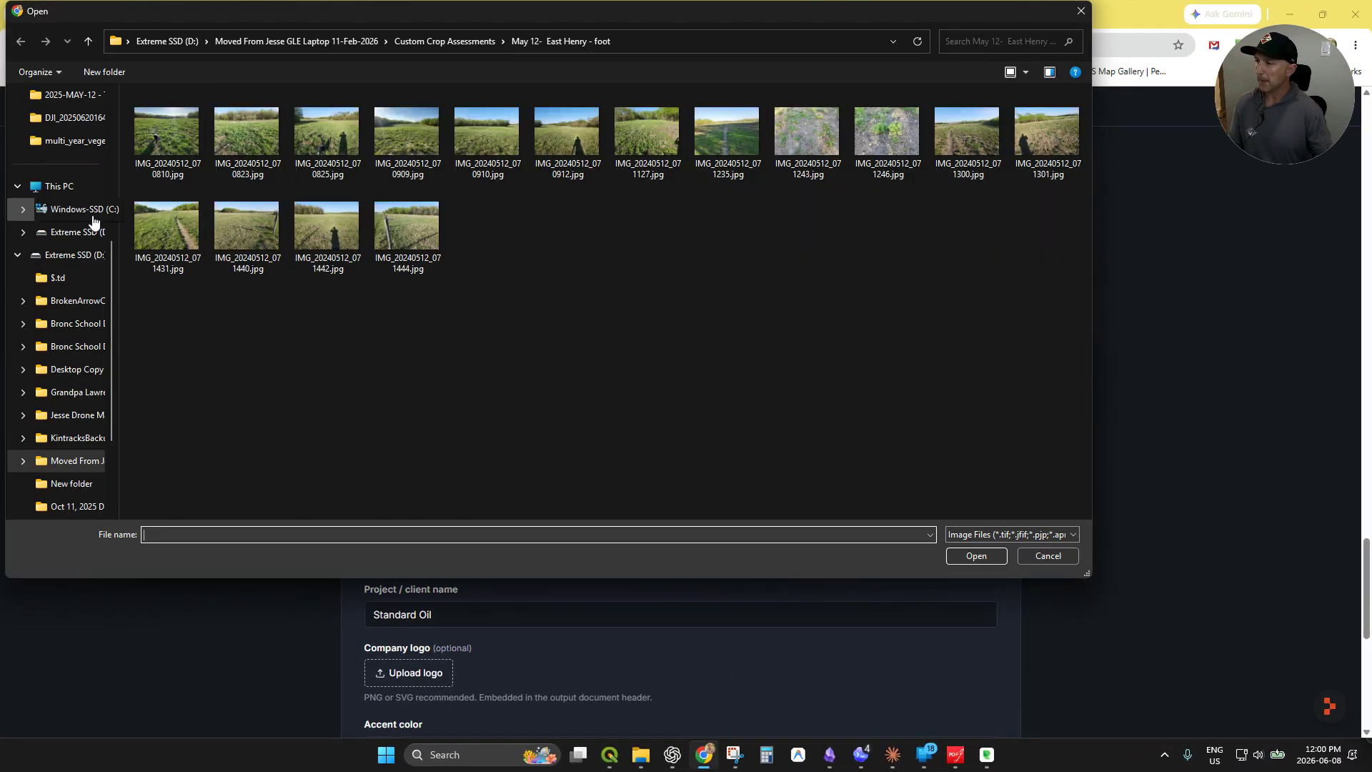
click(75, 186)
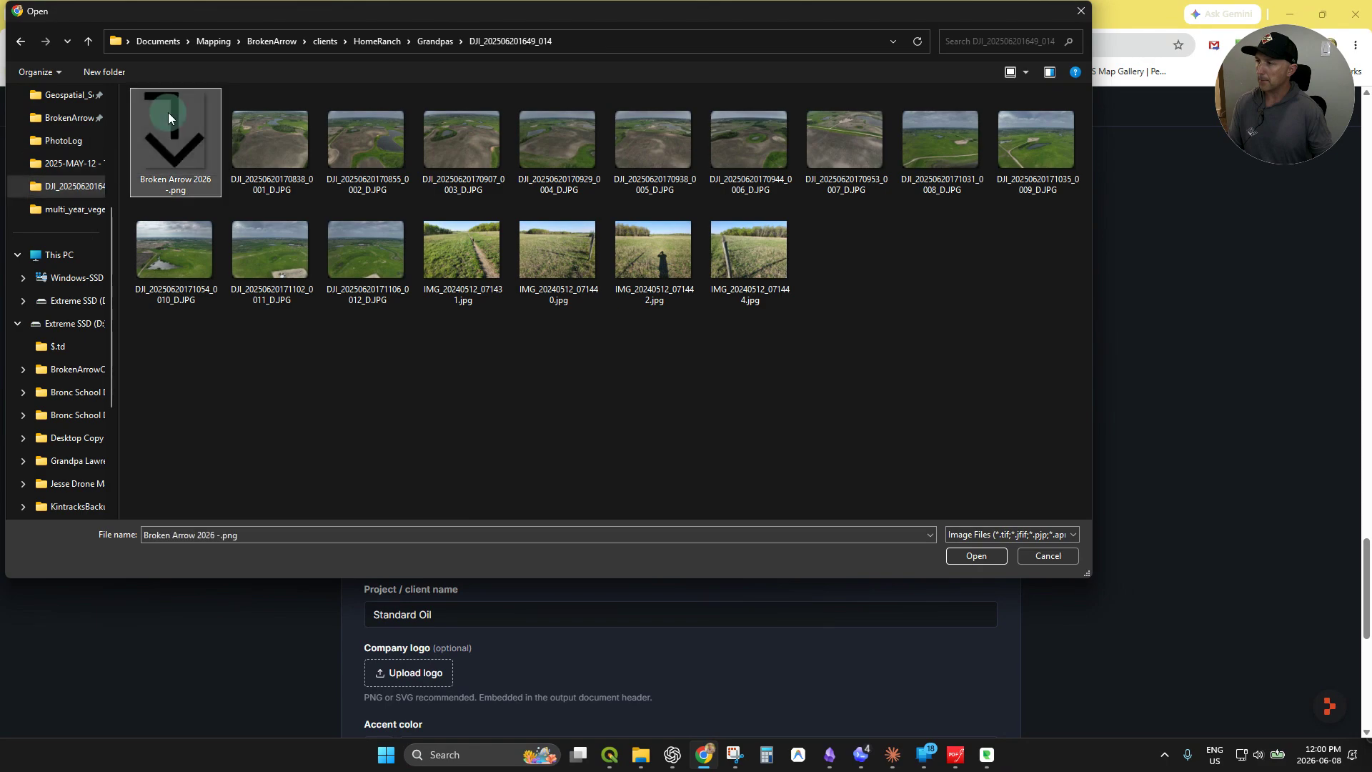
double_click(171, 133)
Step: Set the branding accent color to black, #000000
scroll(299, 563, down, 1)
scroll(414, 645, down, 1)
click(378, 606)
mouse_move(457, 492)
mouse_down()
mouse_move(453, 511)
mouse_move(594, 553)
mouse_up()
click(268, 632)
Step: Set the page orientation to Landscape and the map zoom level to 18
scroll(306, 645, down, 3)
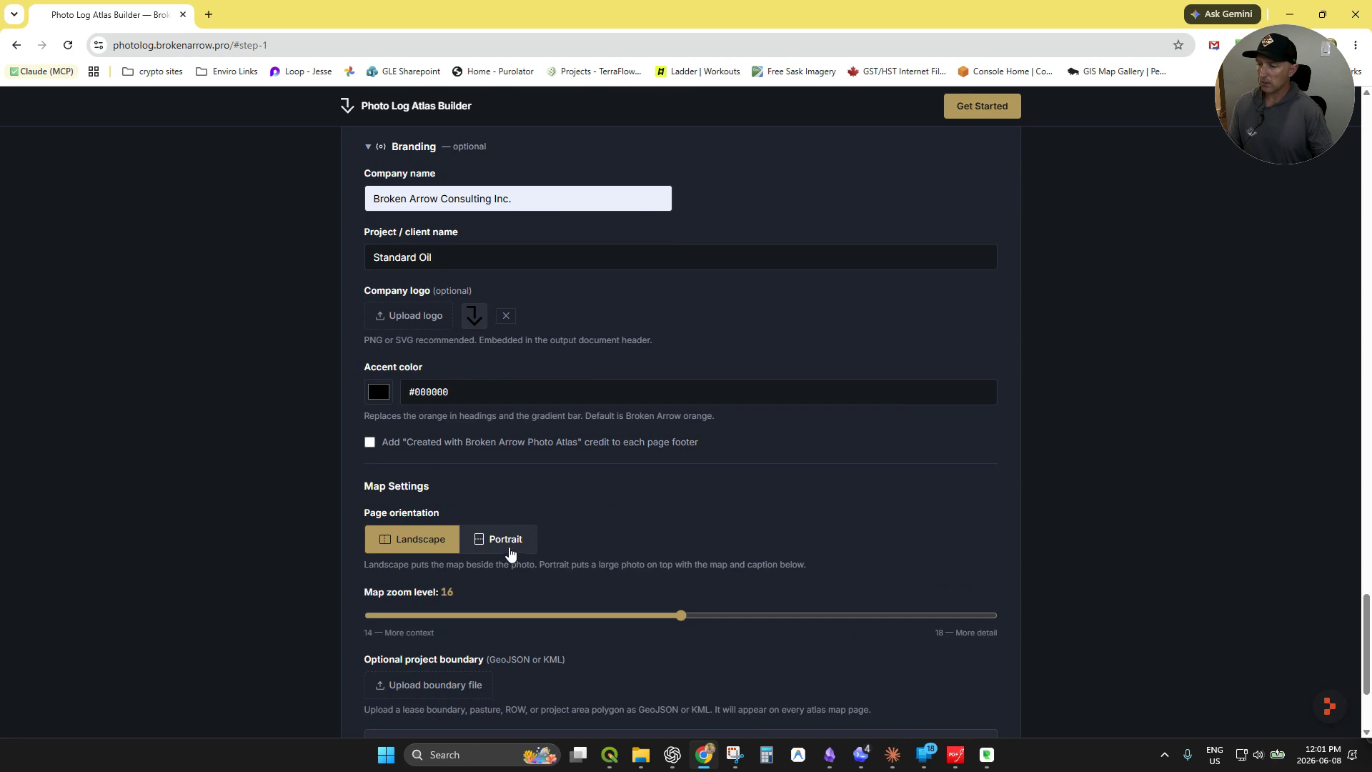
click(475, 546)
click(427, 545)
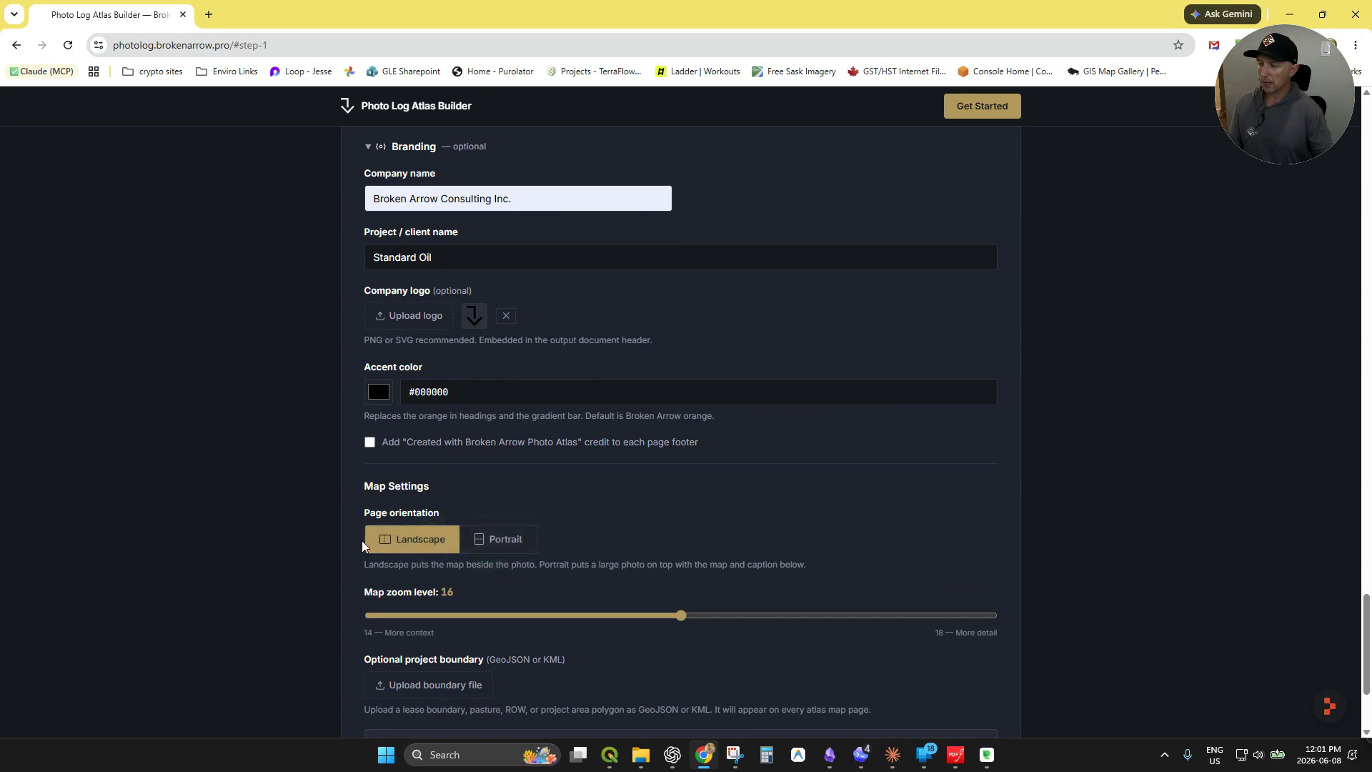
scroll(426, 545, down, 3)
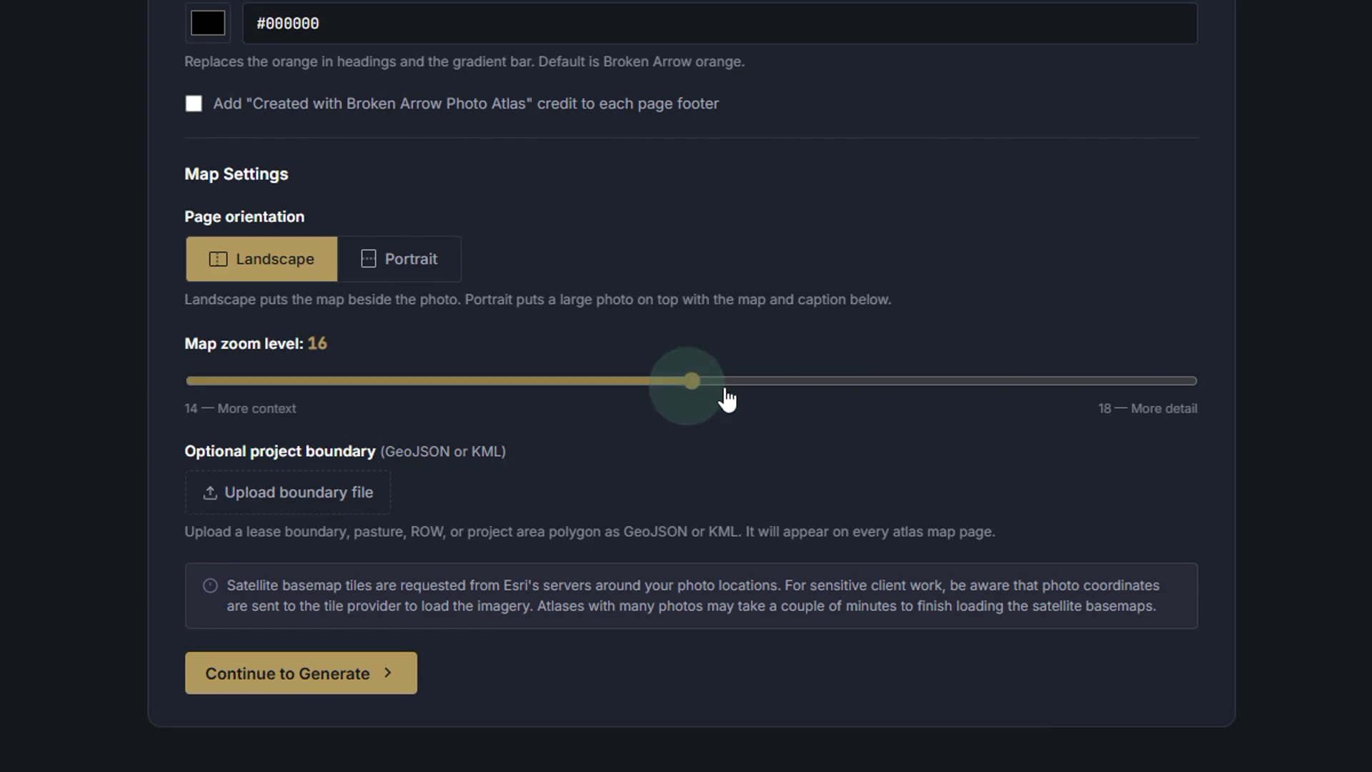
drag(727, 398, 1078, 401)
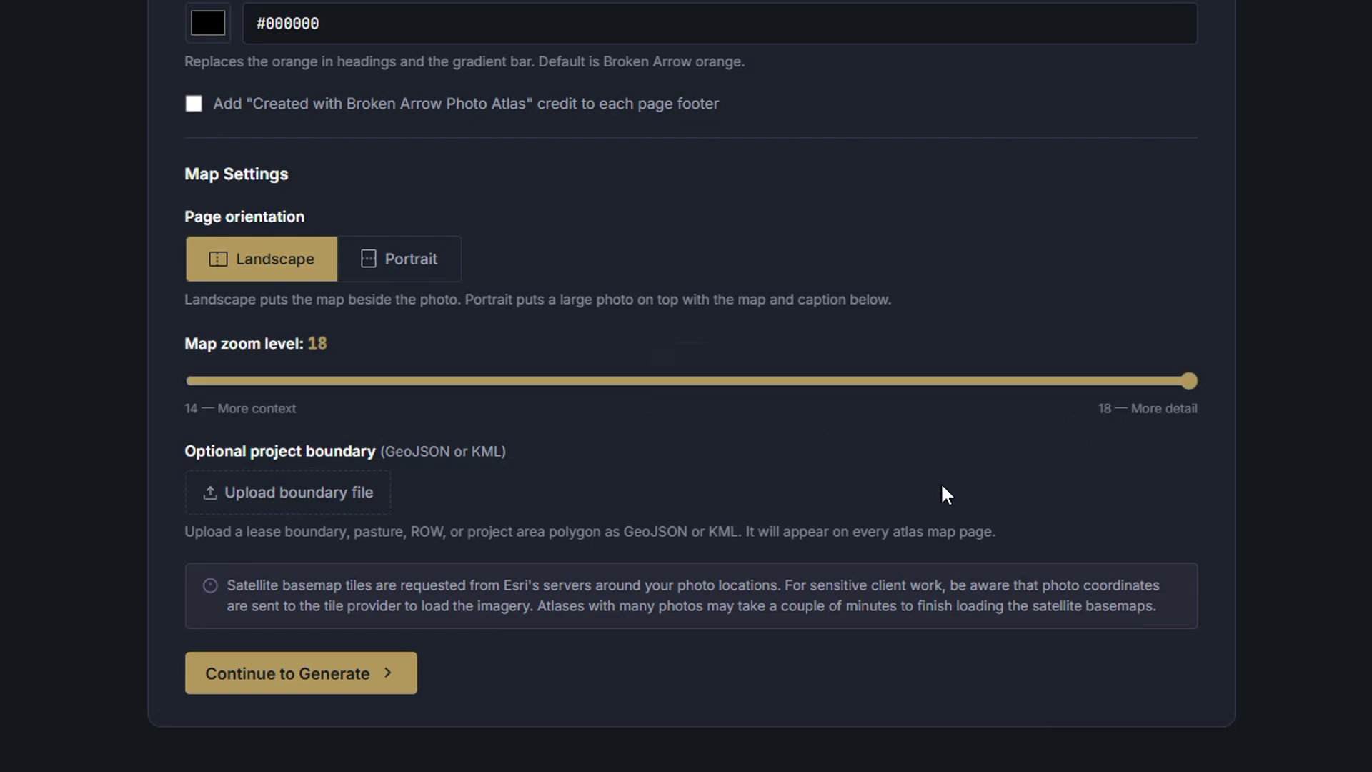
Step: Load Lease_Access_Demo.kml from the "May 12- East Henry - foot" folder as the project boundary and continue to the generate stage
click(306, 507)
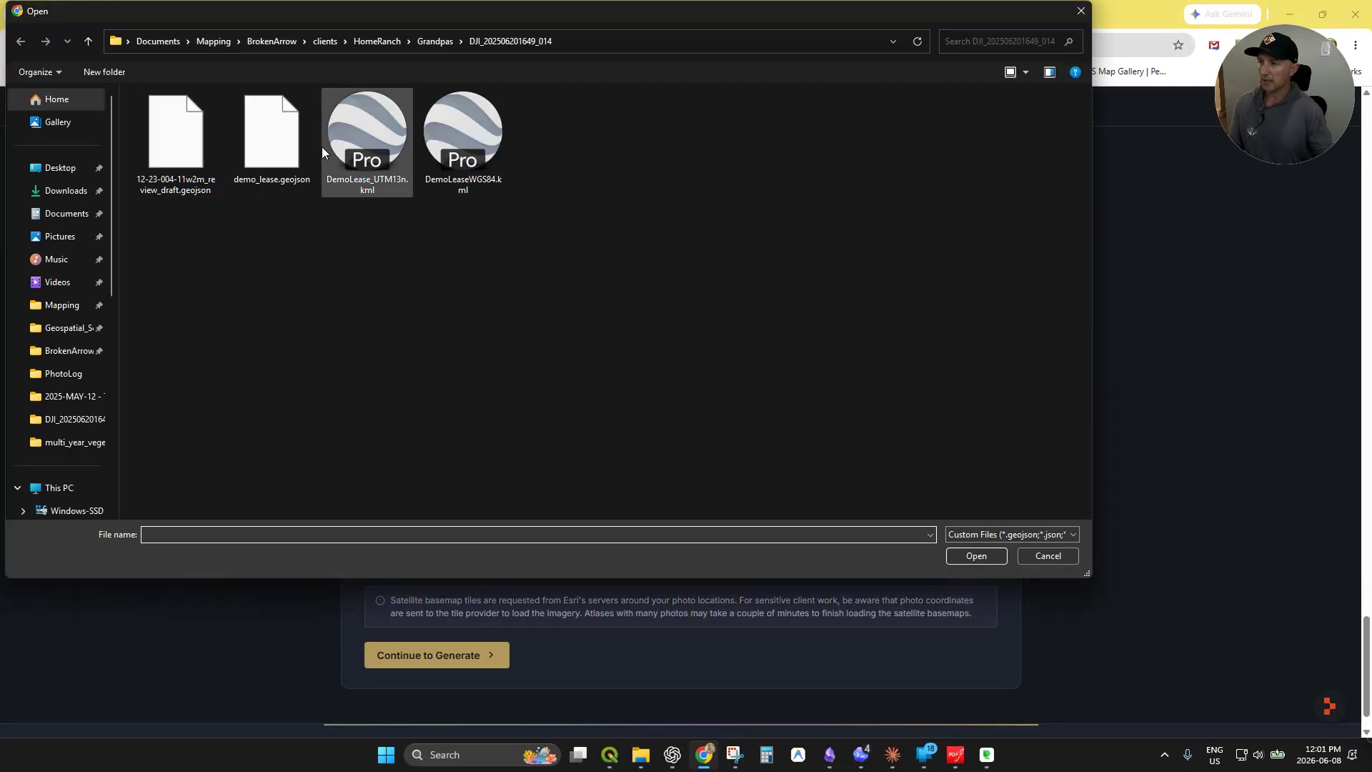
click(643, 40)
text(D:\Moved From Jesse GLE Laptop 11-Feb-2026\Custom Crop Assessments\May 12- East Henry - foot)
key(Return)
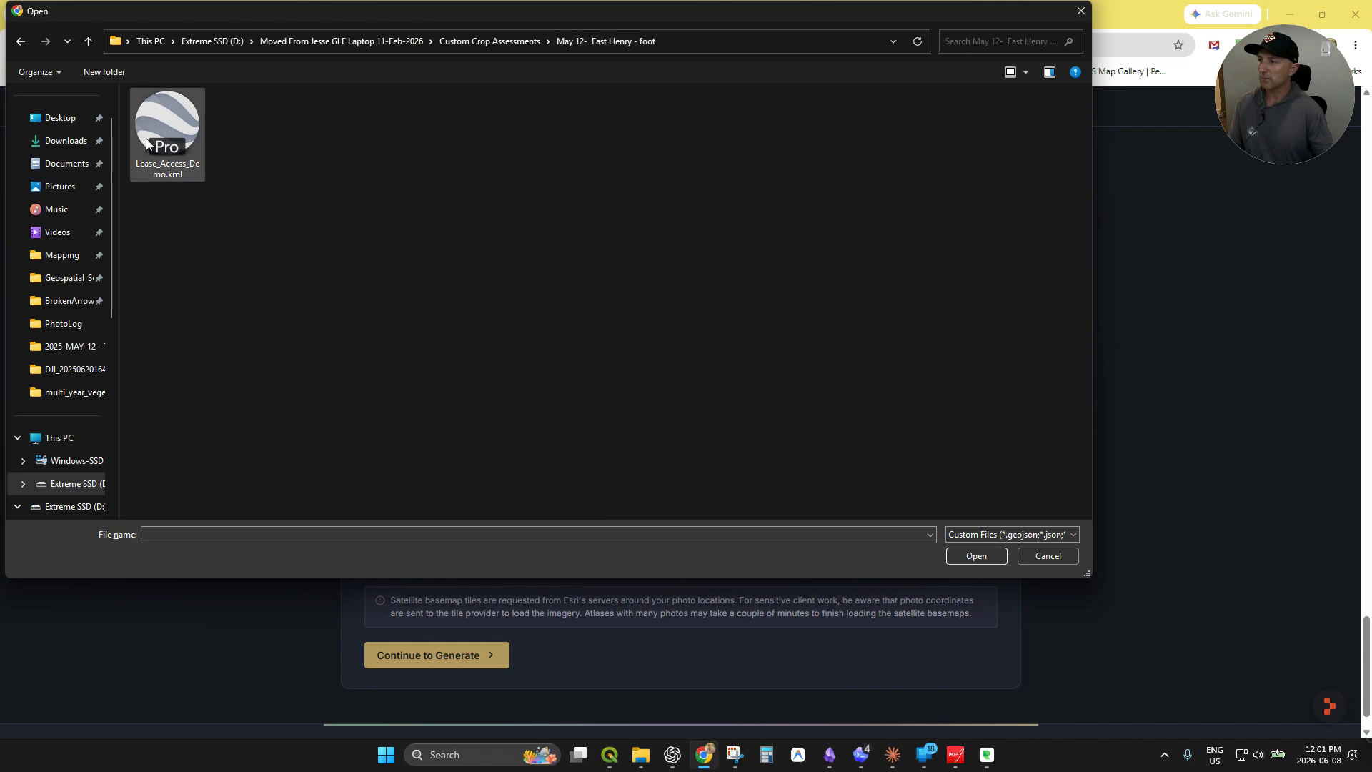
double_click(166, 129)
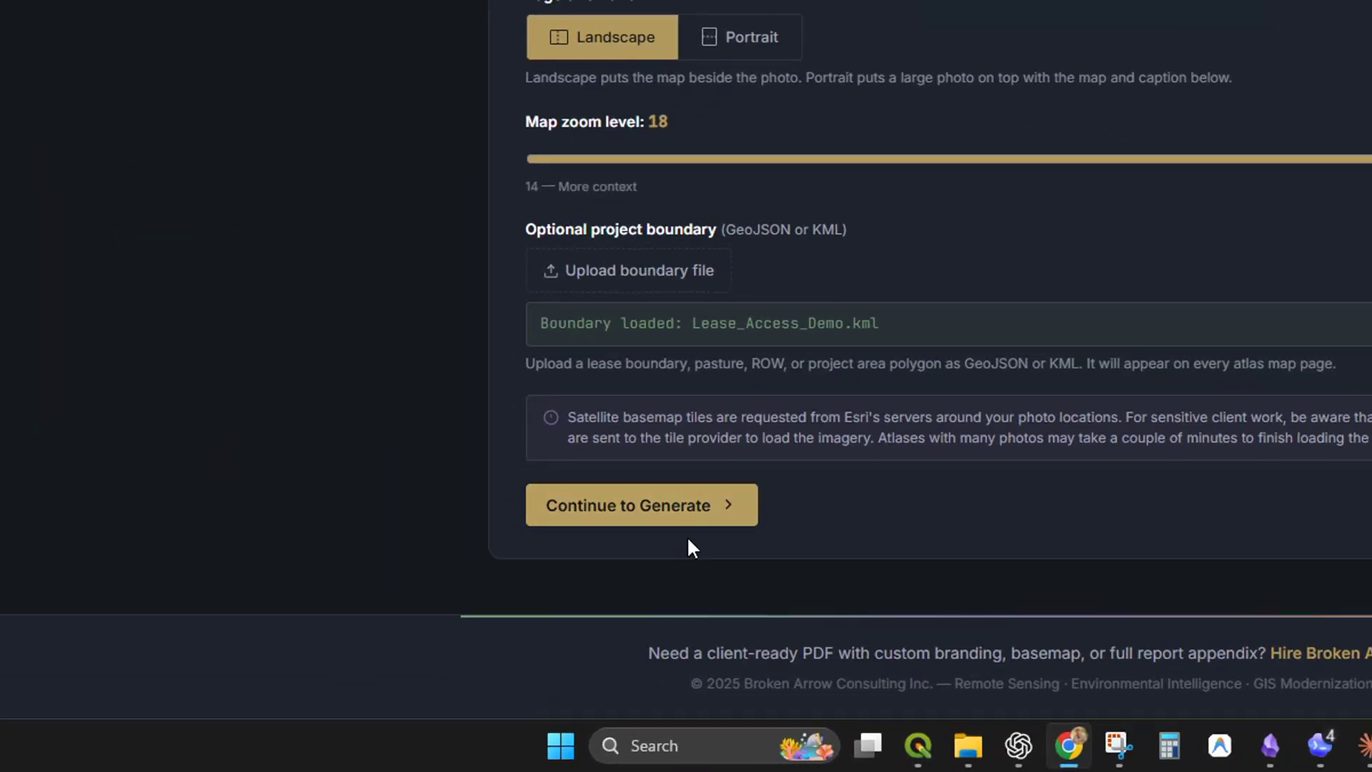
click(467, 612)
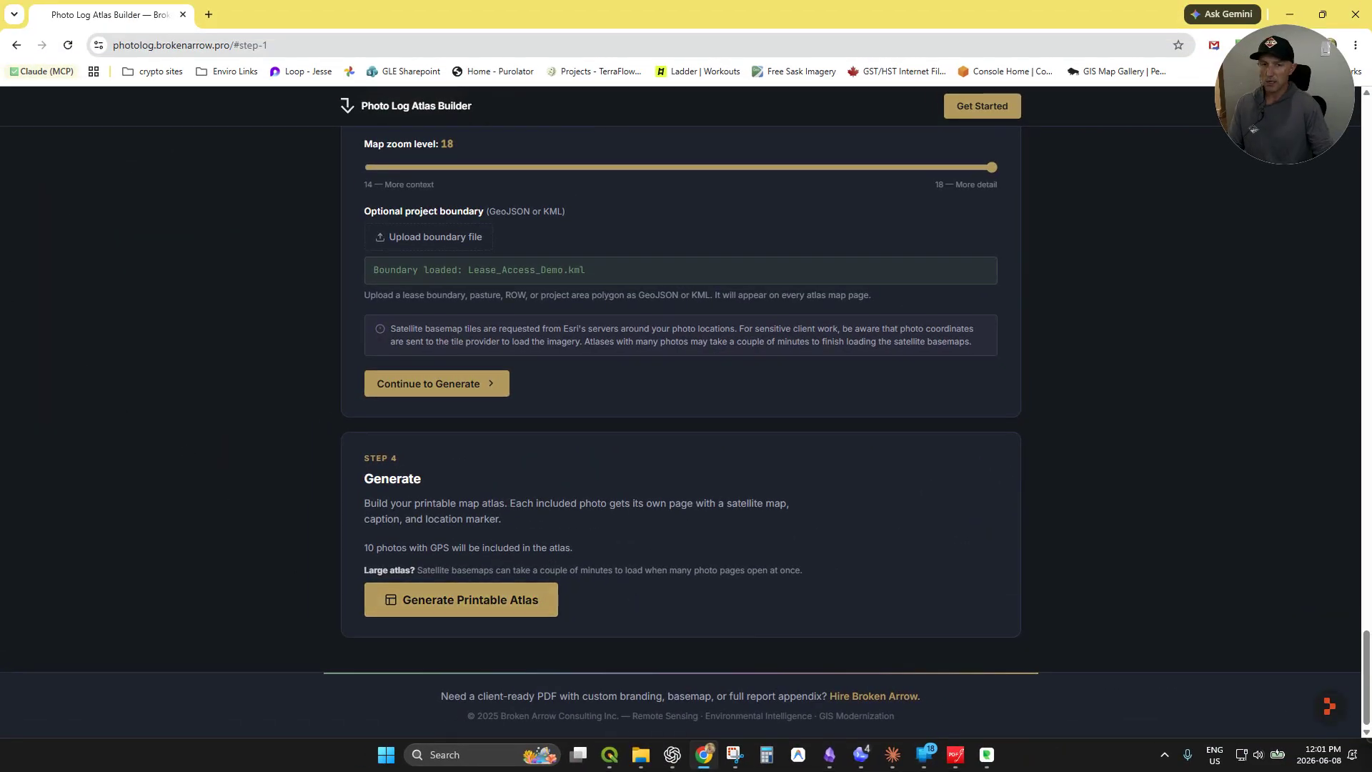
drag(1371, 131, 219, 157)
click(244, 304)
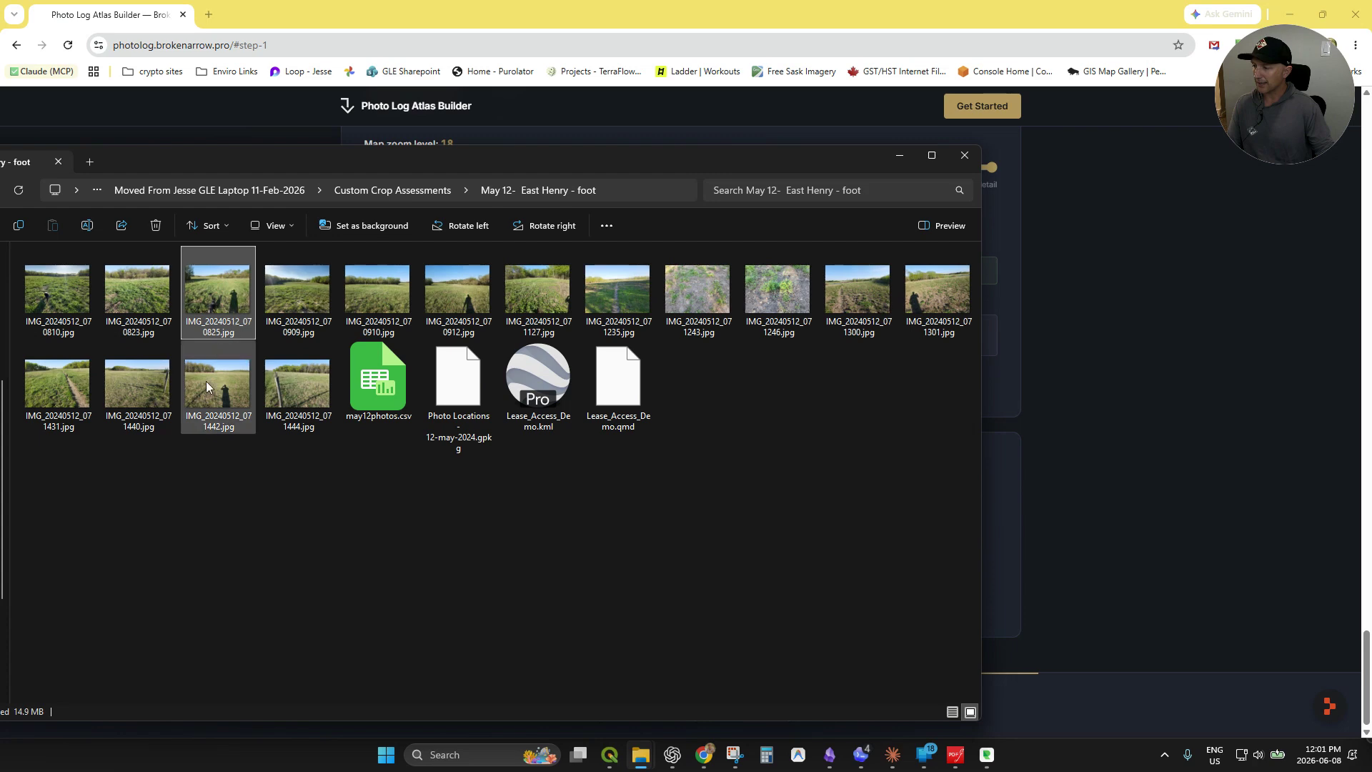
click(898, 157)
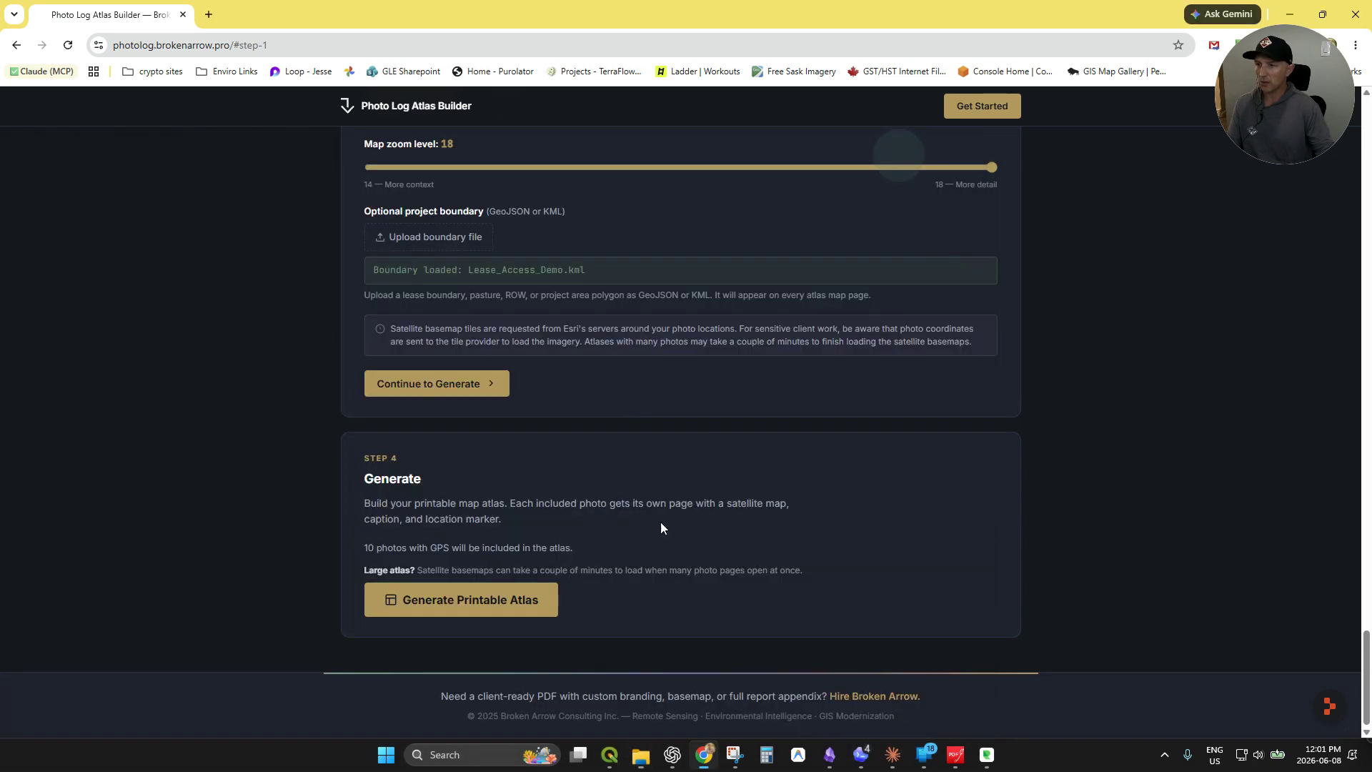
Step: Generate the printable atlas and check the altitude and comment captions on its first pages
click(412, 607)
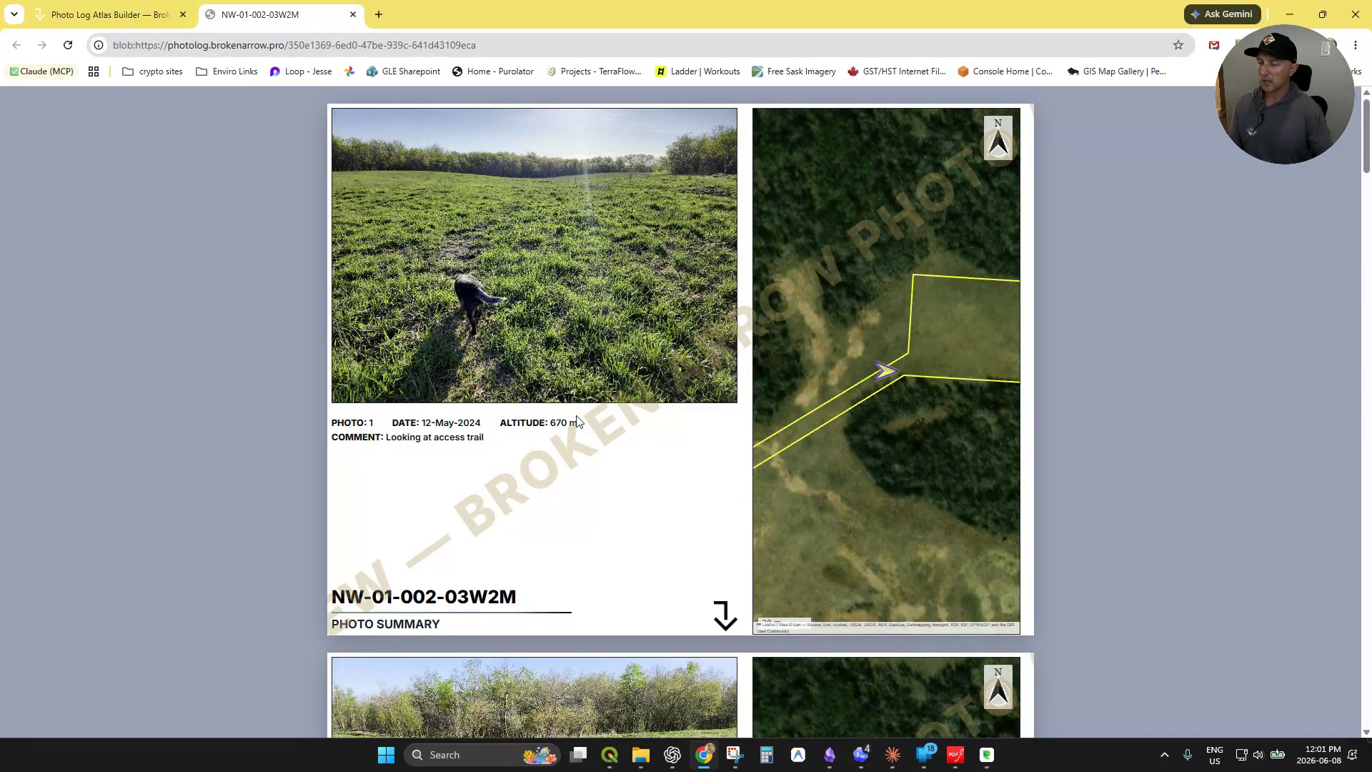
drag(550, 423, 578, 422)
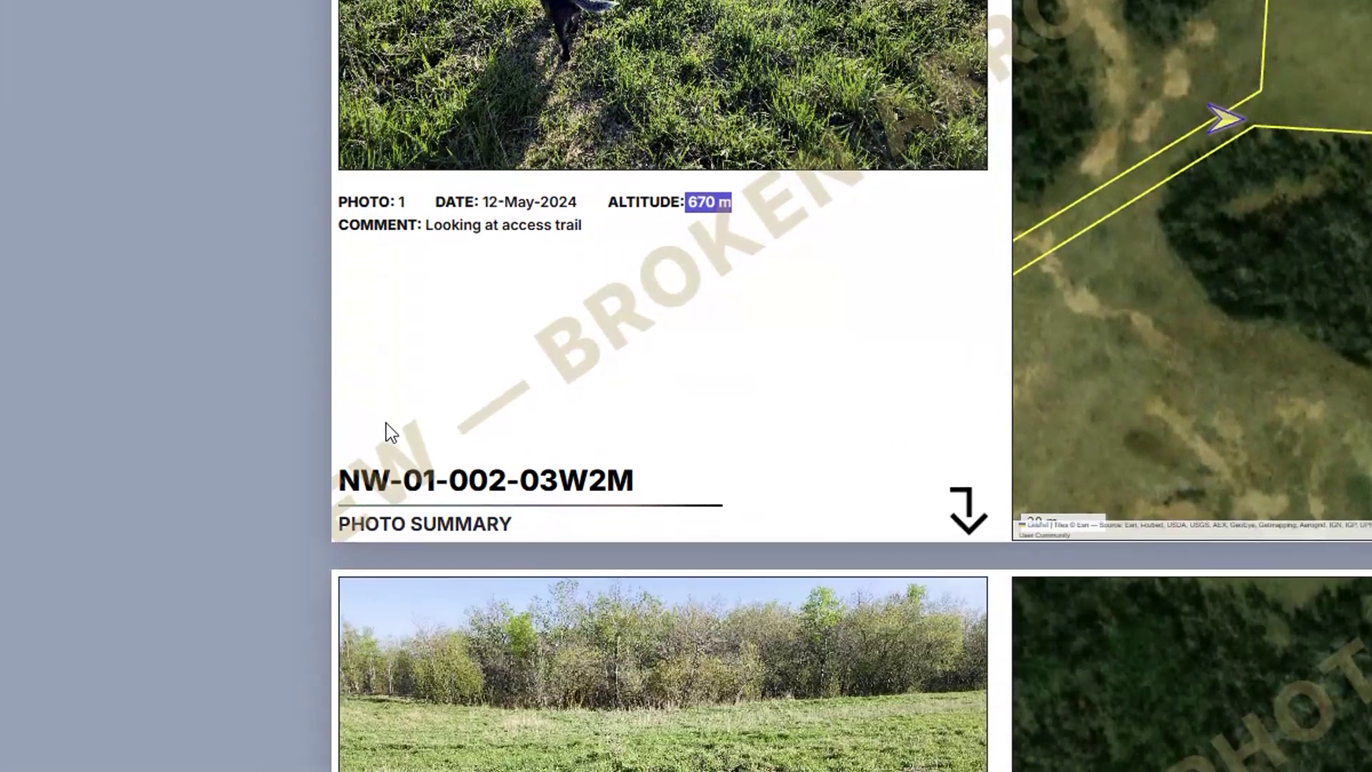
scroll(386, 431, down, 2)
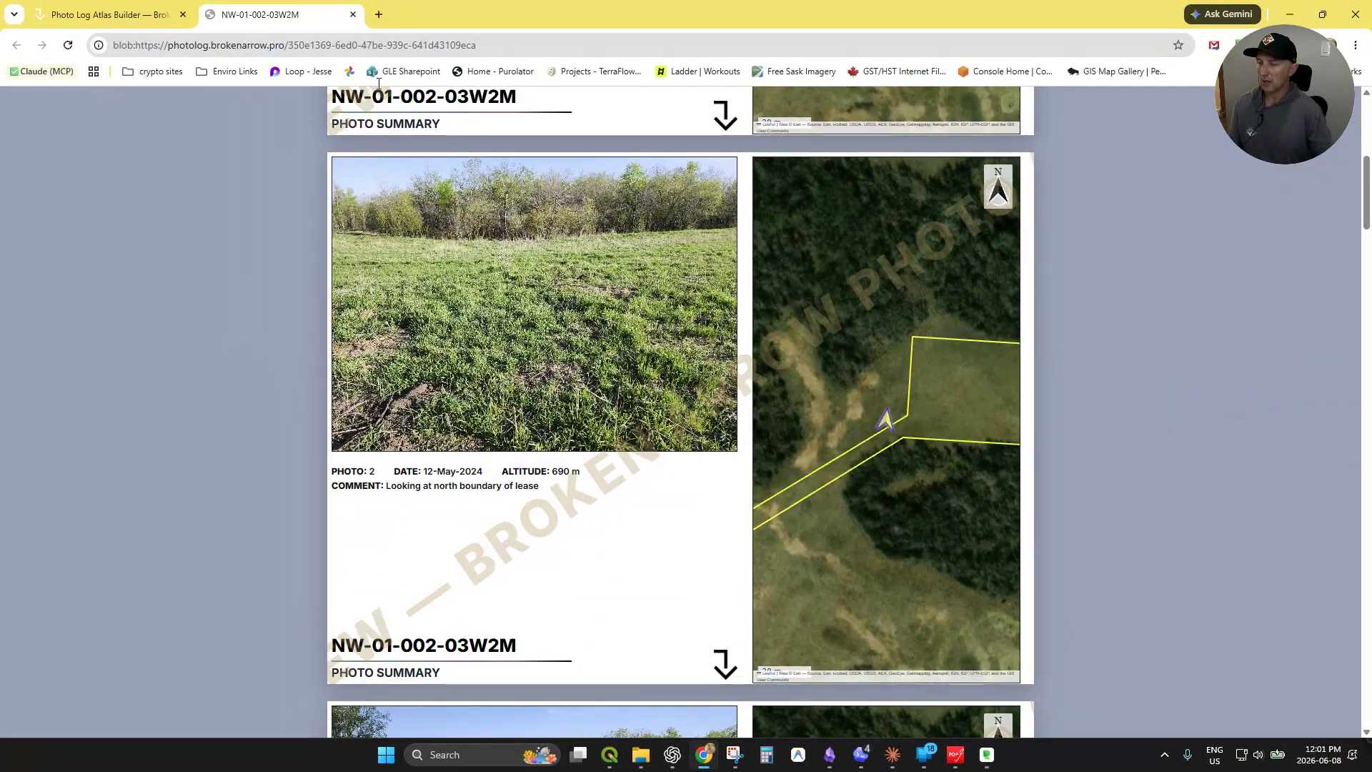
Step: Return to the atlas builder's output settings and turn off showing altitude in the final output
click(132, 6)
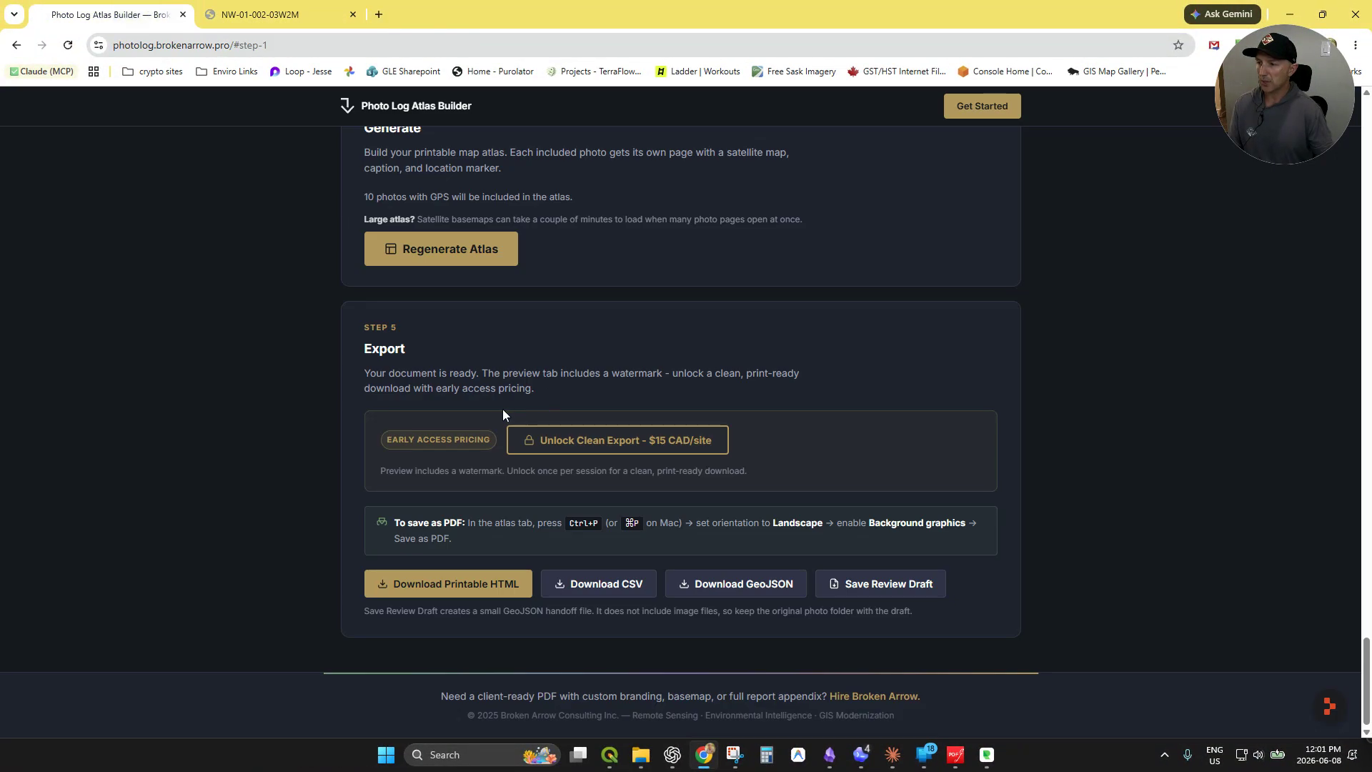
scroll(503, 408, up, 9)
scroll(364, 298, up, 5)
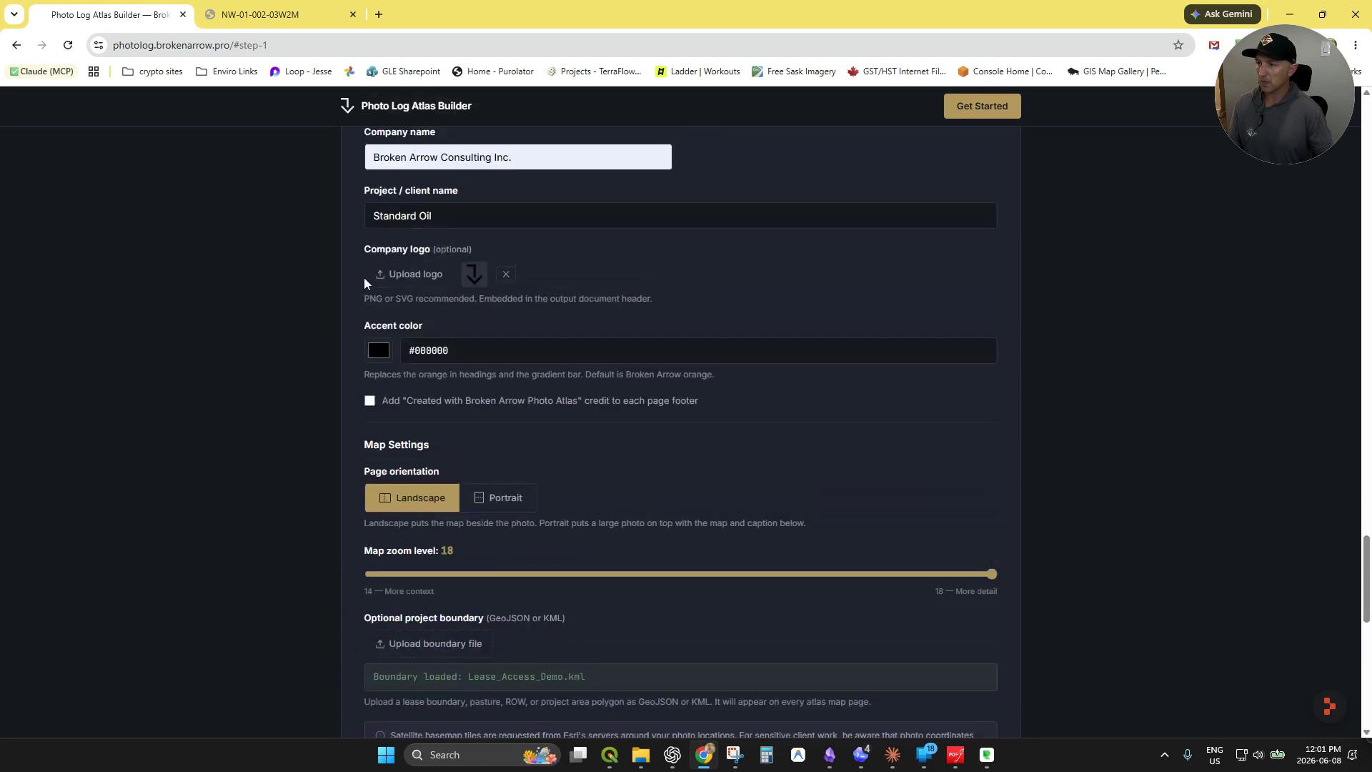
click(369, 275)
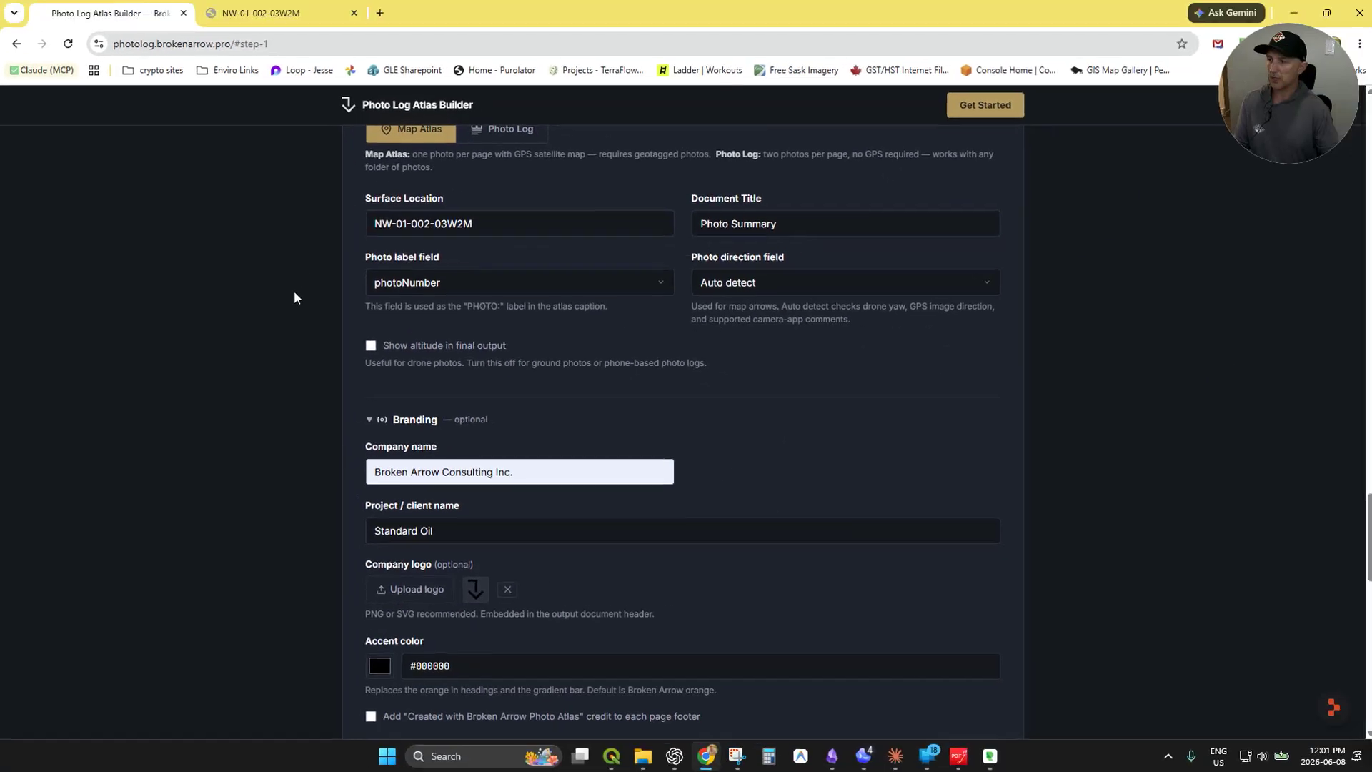
Step: Set the page orientation to Portrait and regenerate the atlas
scroll(401, 282, up, 2)
scroll(311, 413, down, 7)
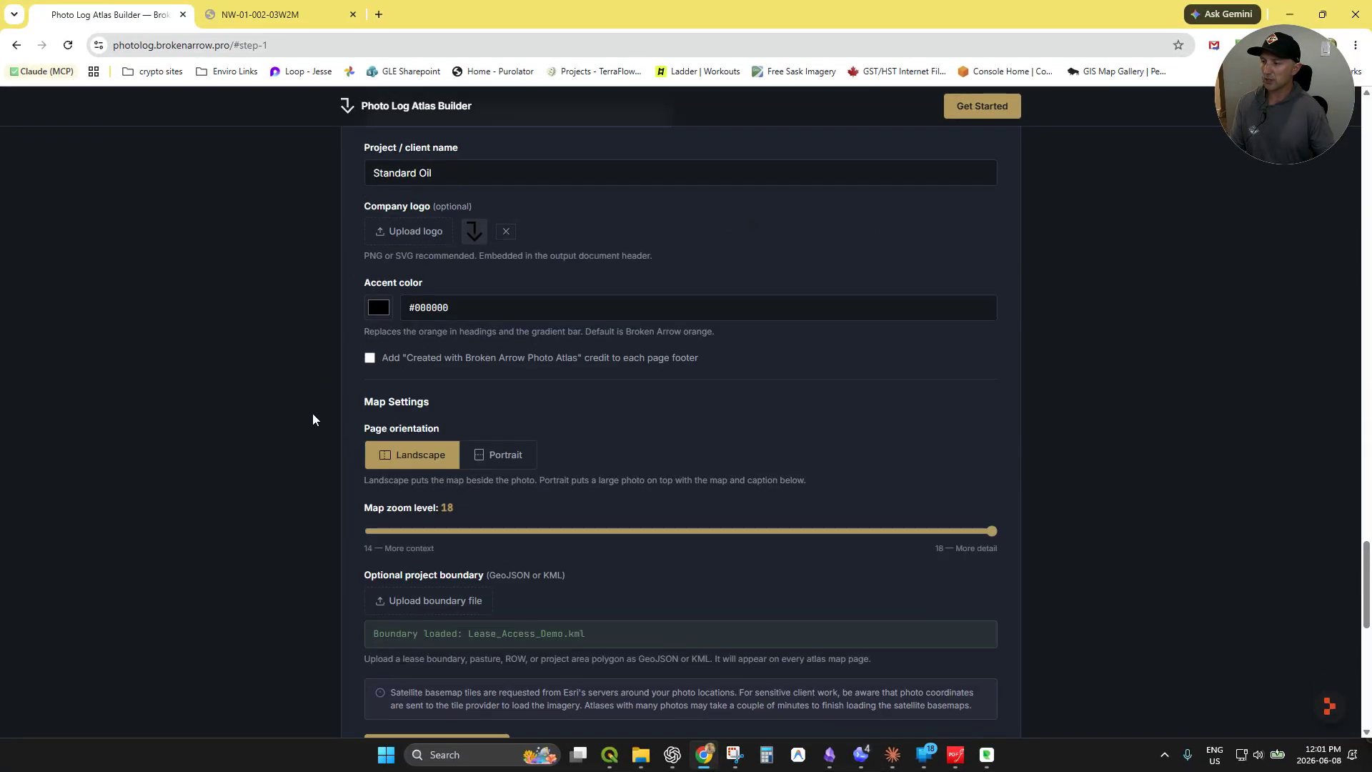
click(519, 466)
scroll(215, 500, down, 4)
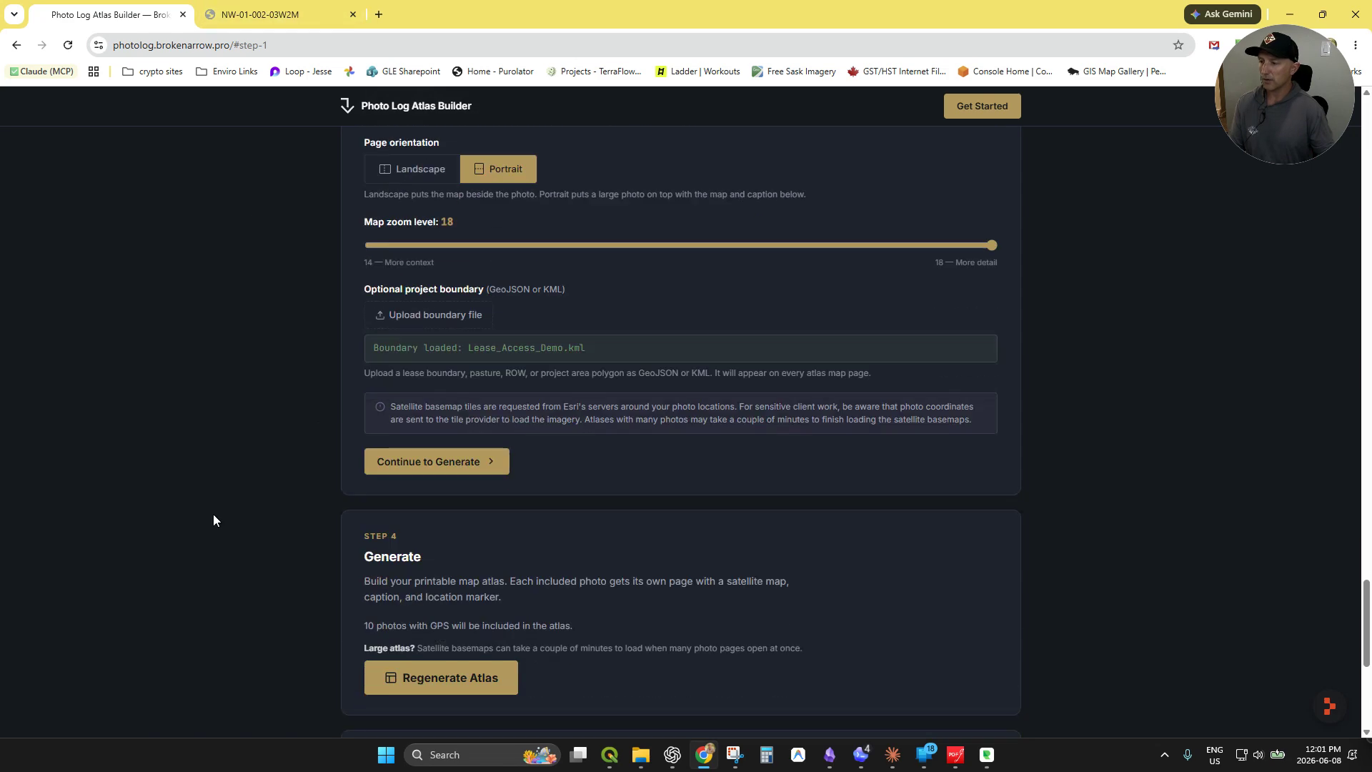
click(437, 680)
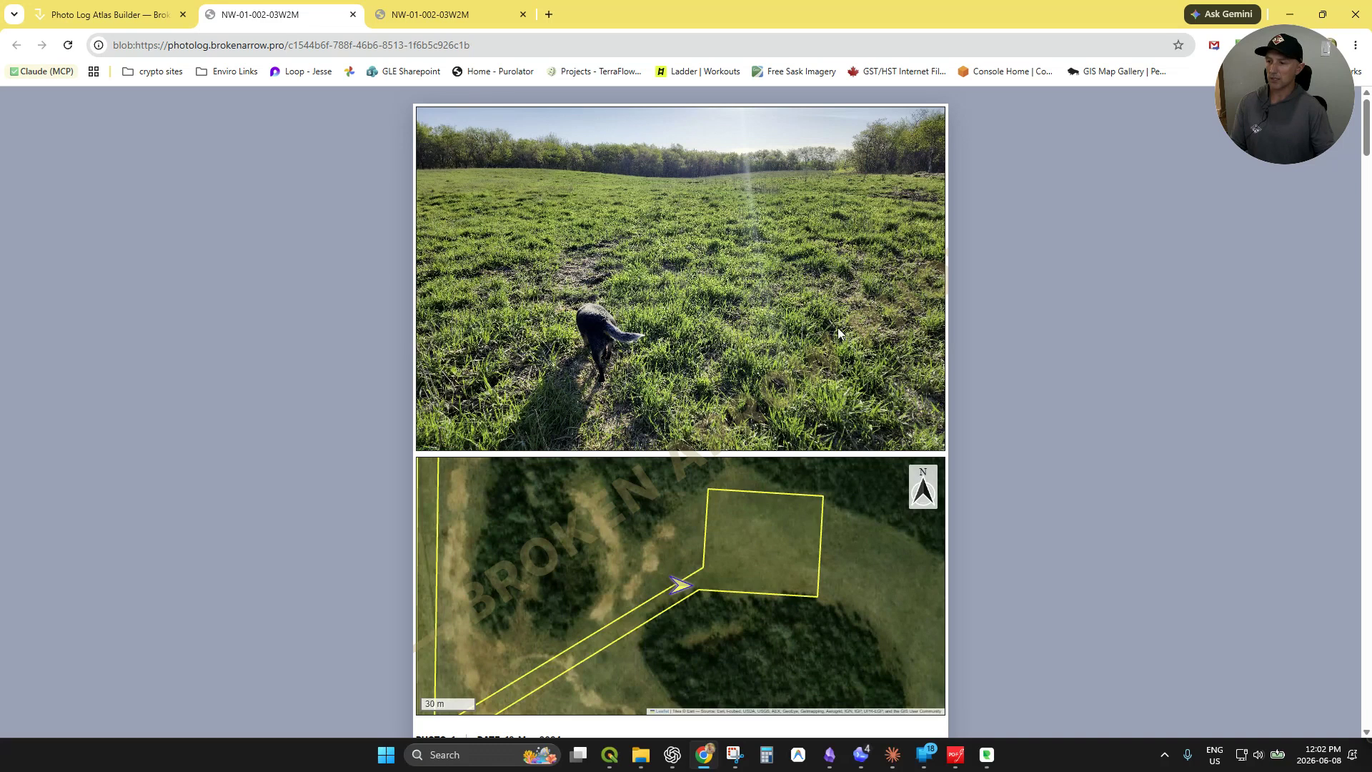
Step: Review the regenerated portrait atlas page by page, checking the photos, captions, direction arrows and lease boundary on the maps
scroll(523, 290, down, 2)
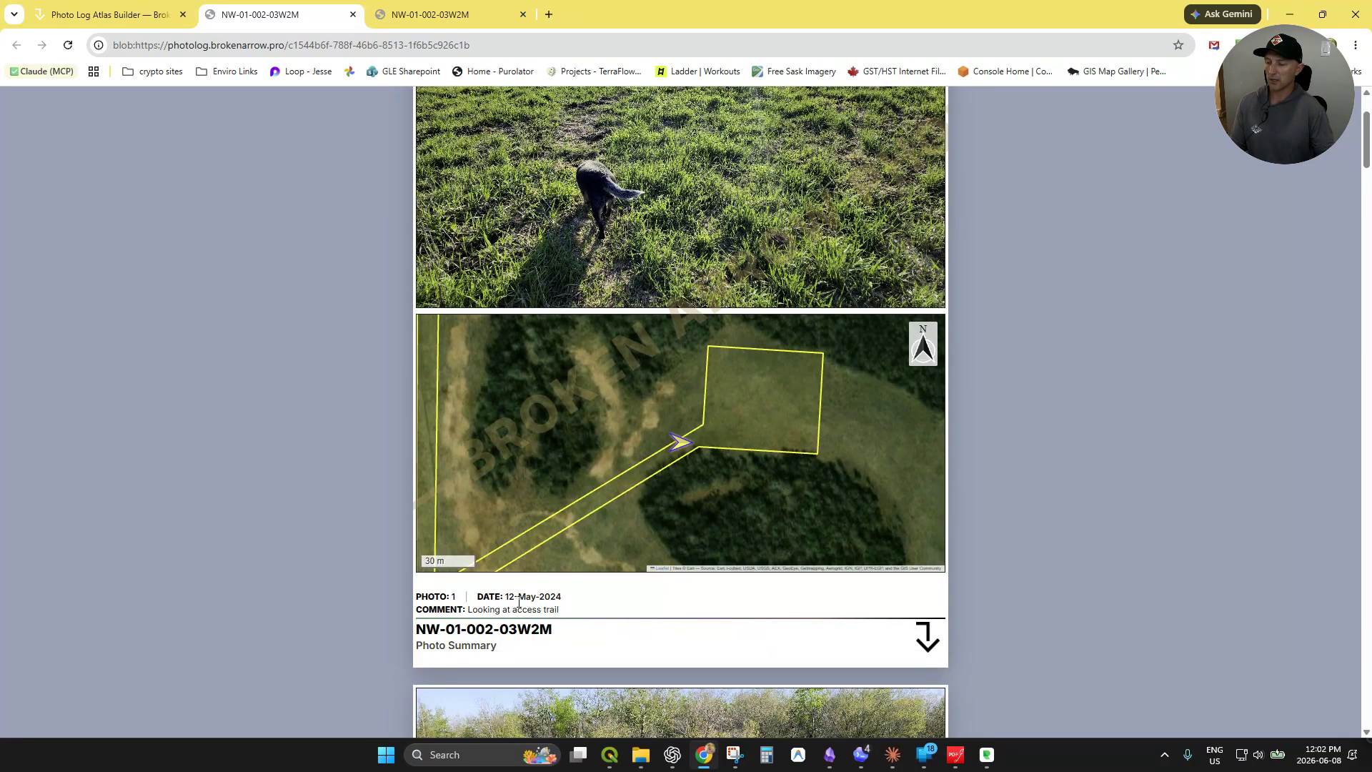
drag(475, 609, 548, 611)
click(545, 612)
scroll(461, 651, down, 8)
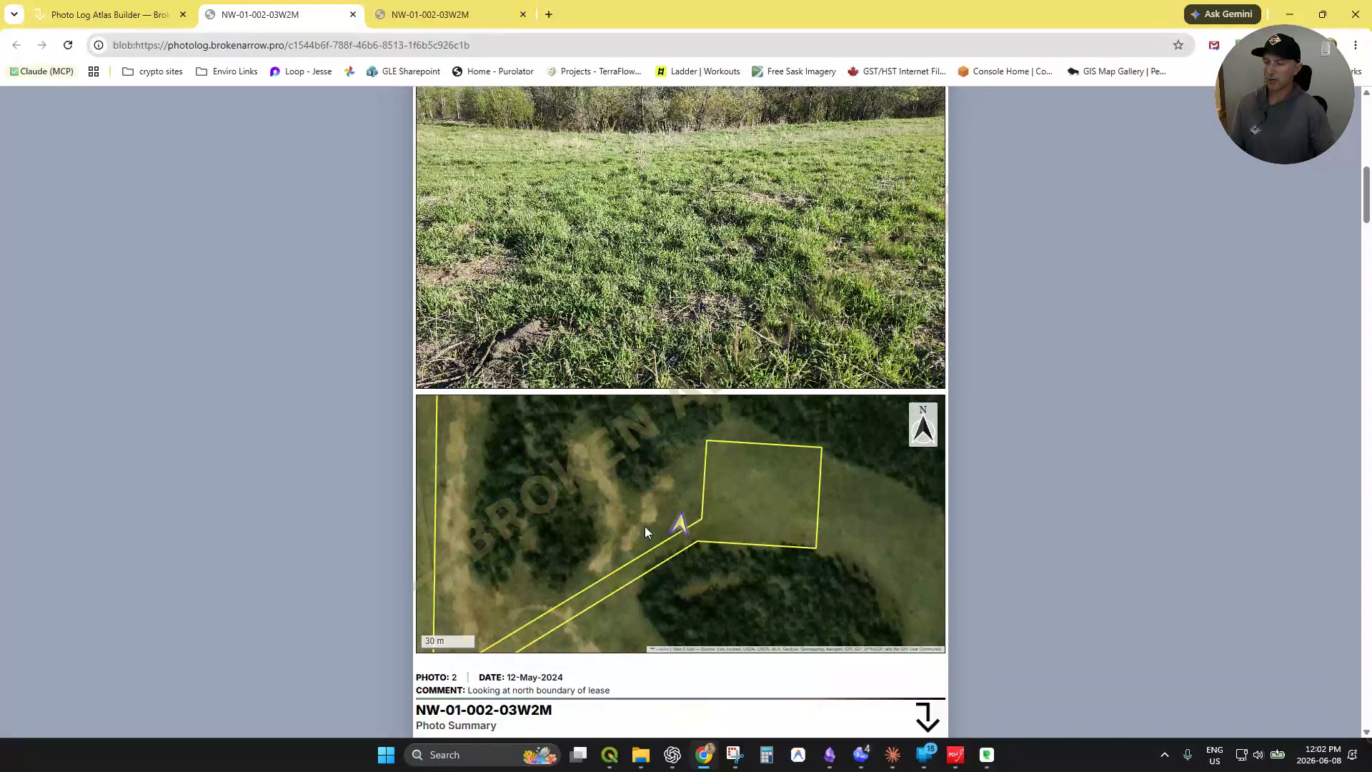
scroll(520, 672, down, 7)
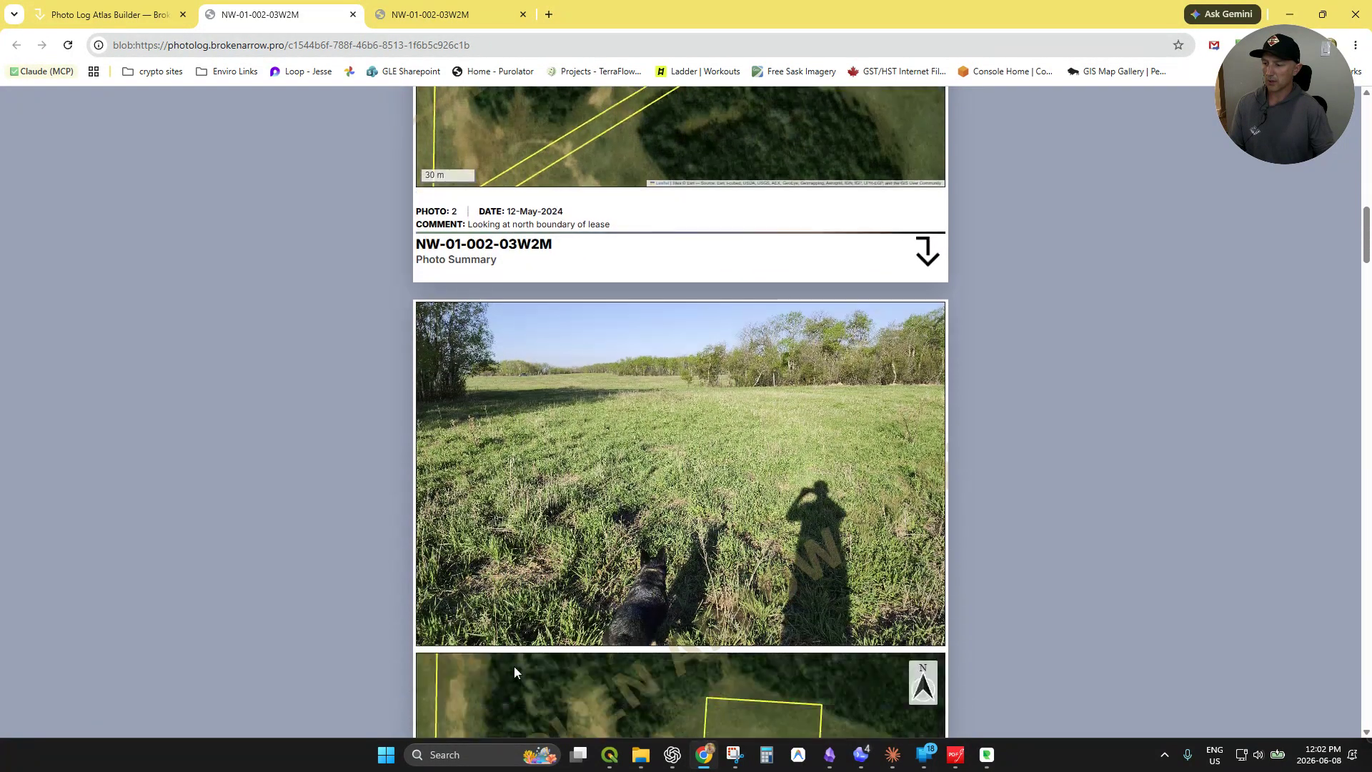
scroll(590, 551, down, 2)
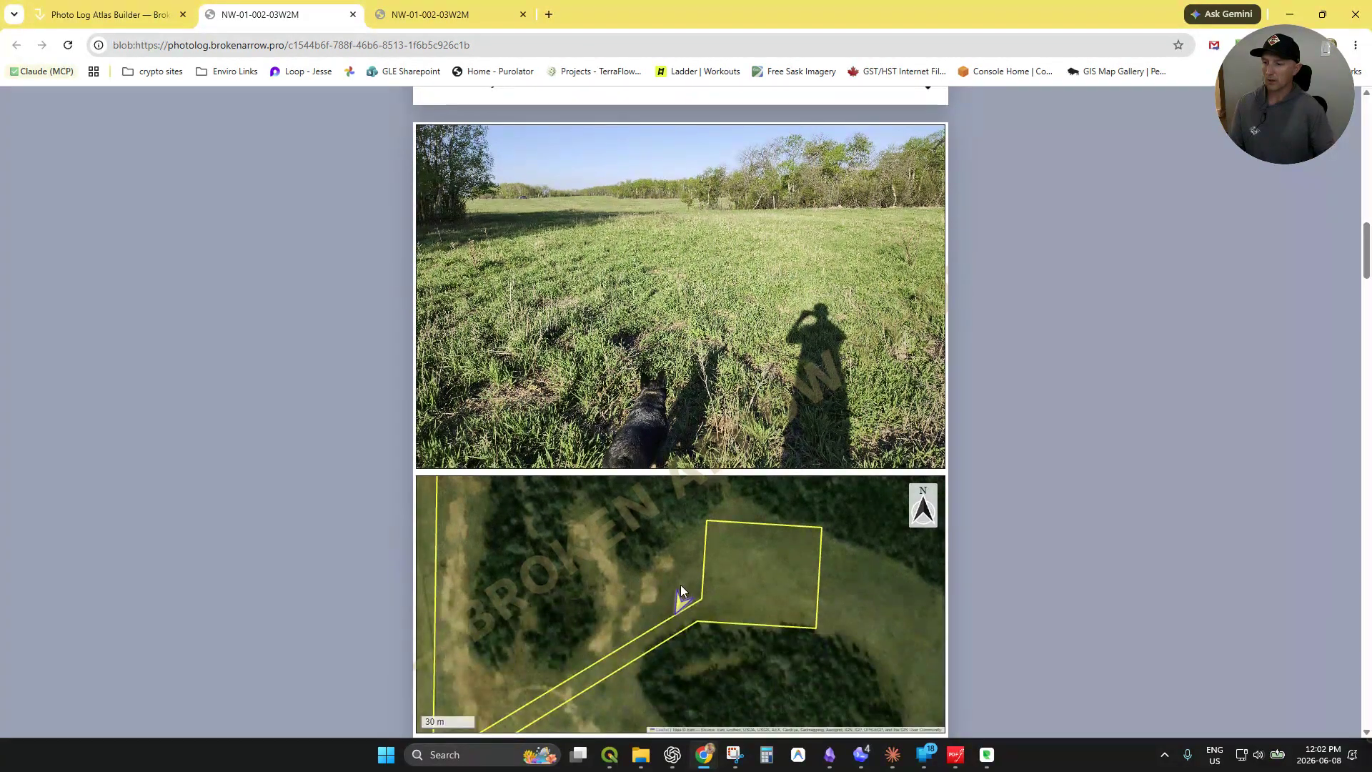
scroll(649, 610, down, 8)
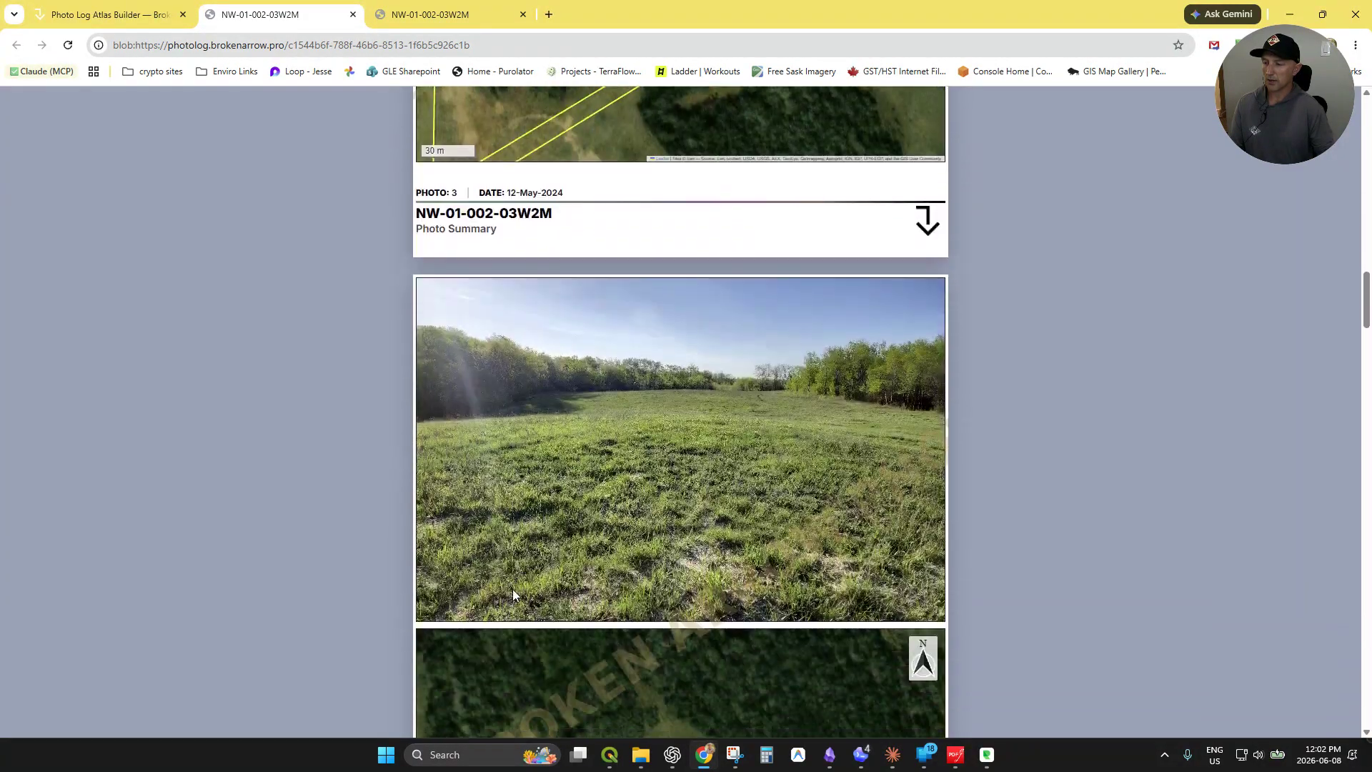
scroll(513, 567, down, 20)
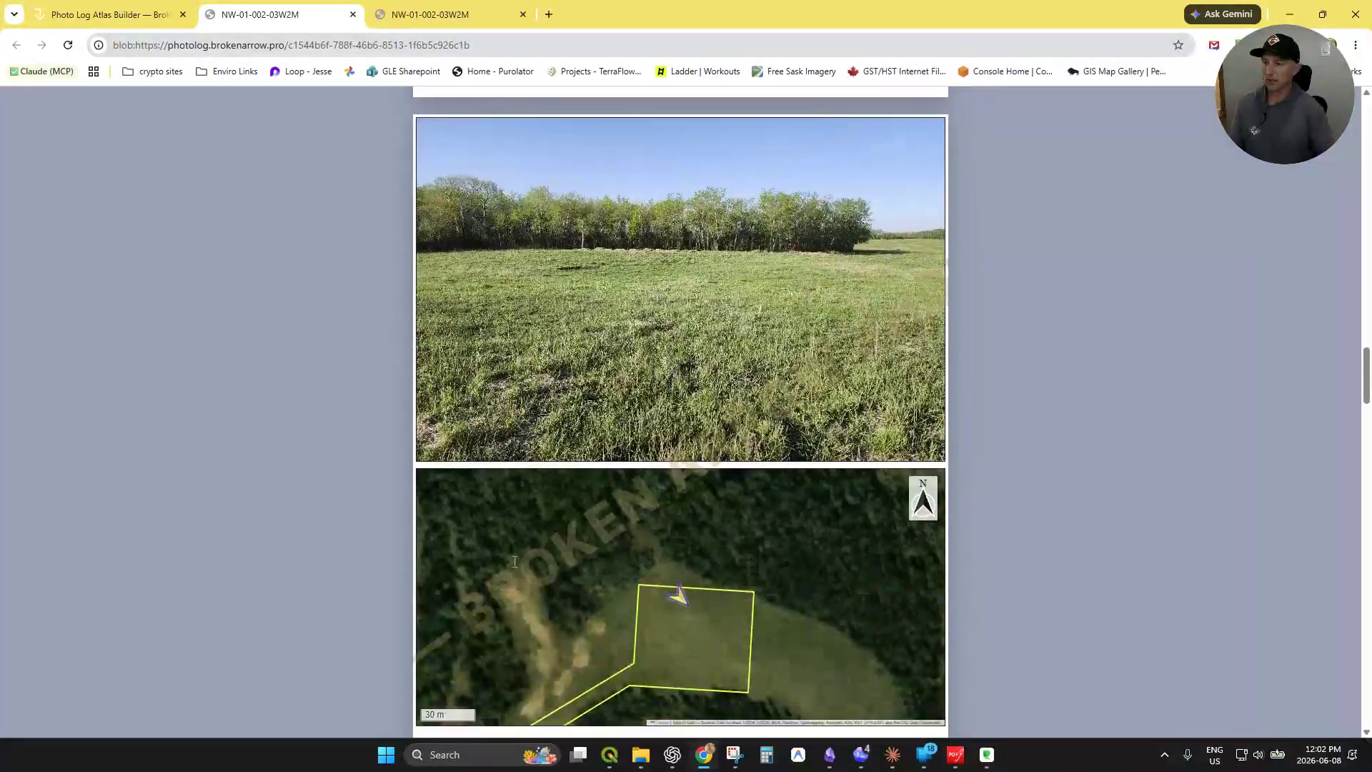
scroll(513, 558, down, 12)
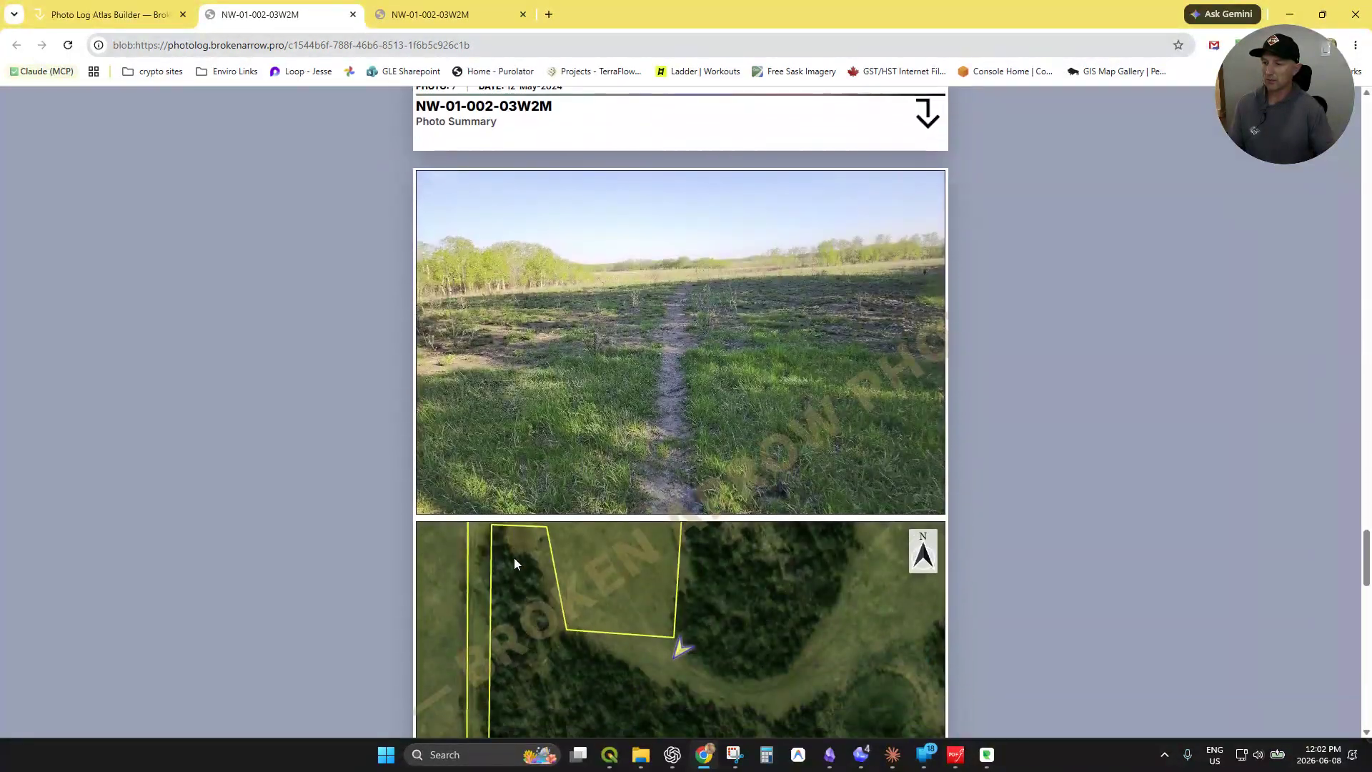
scroll(607, 584, down, 10)
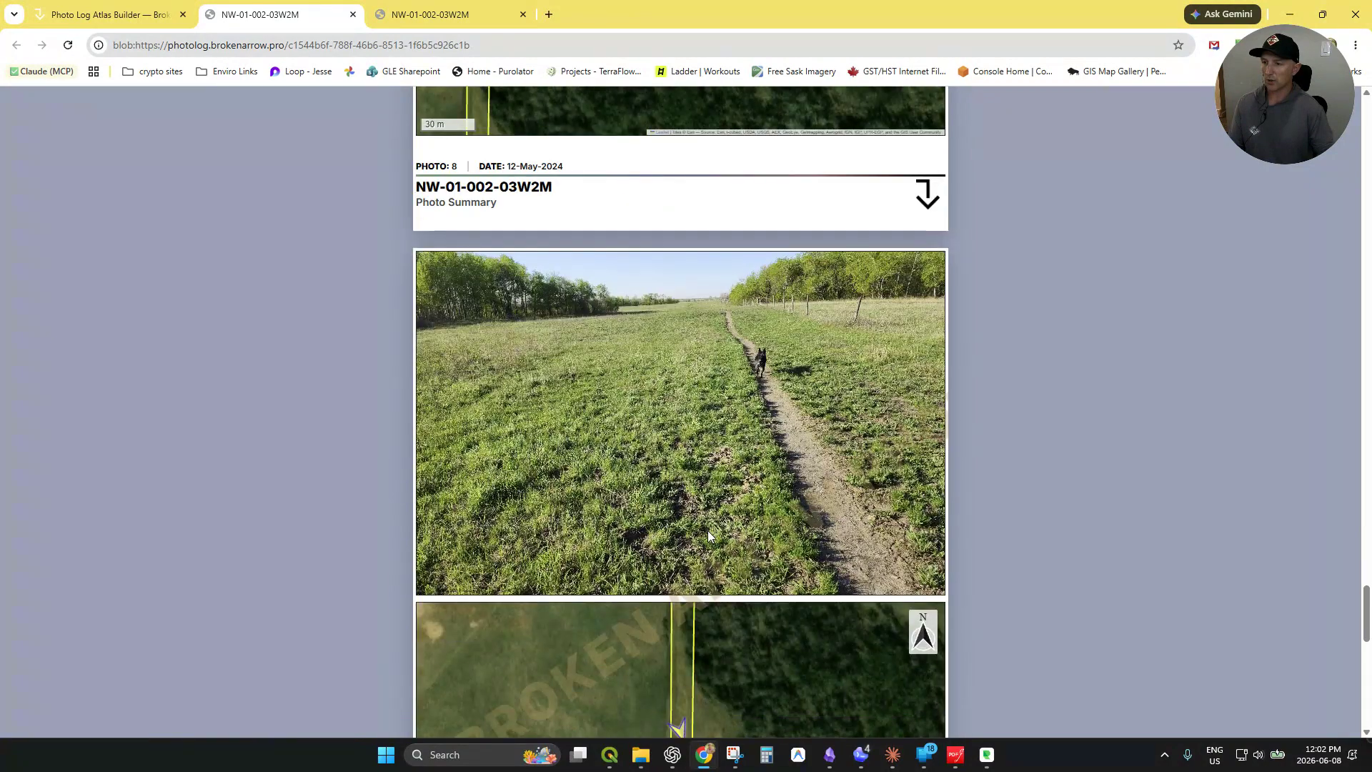
Step: Check the photos, lease boundary and direction arrows on the portrait atlas's last pages, through photo 16
scroll(697, 554, down, 7)
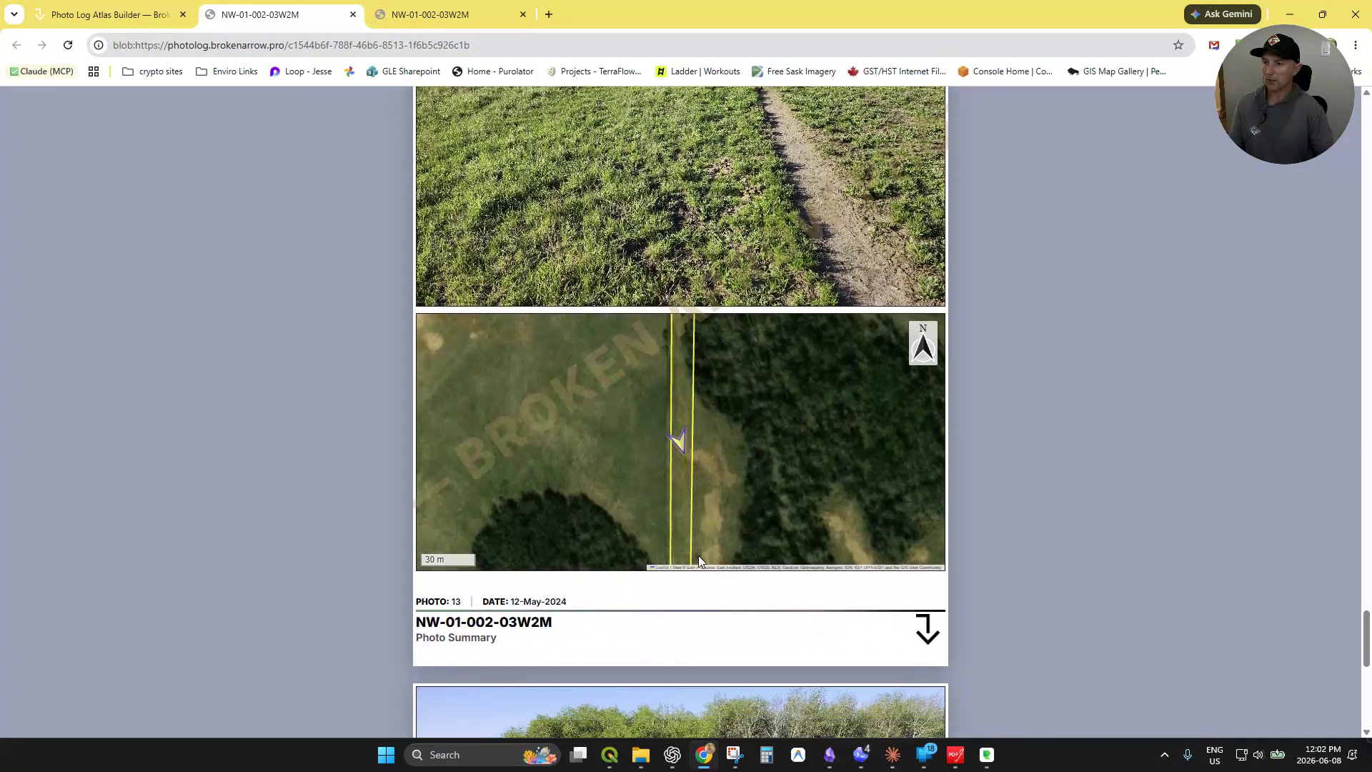
scroll(697, 555, down, 4)
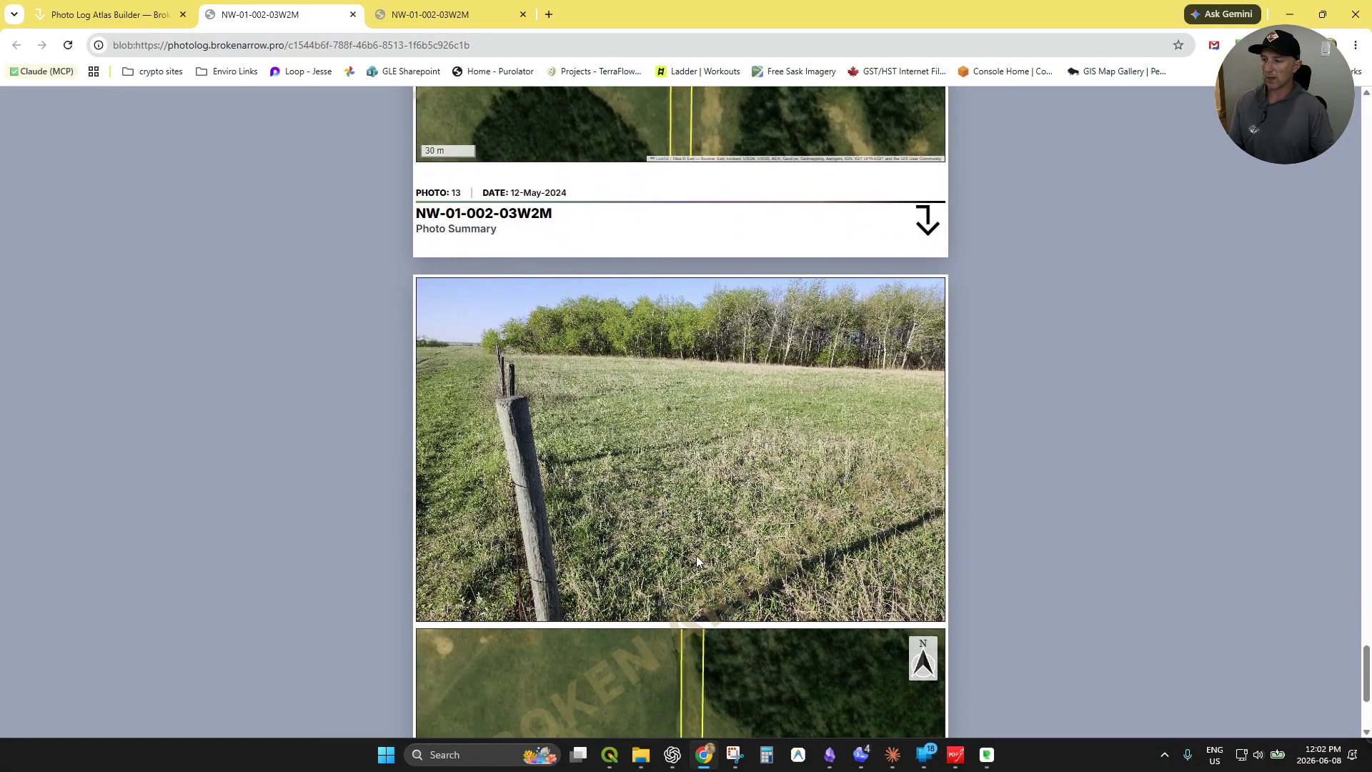
click(108, 14)
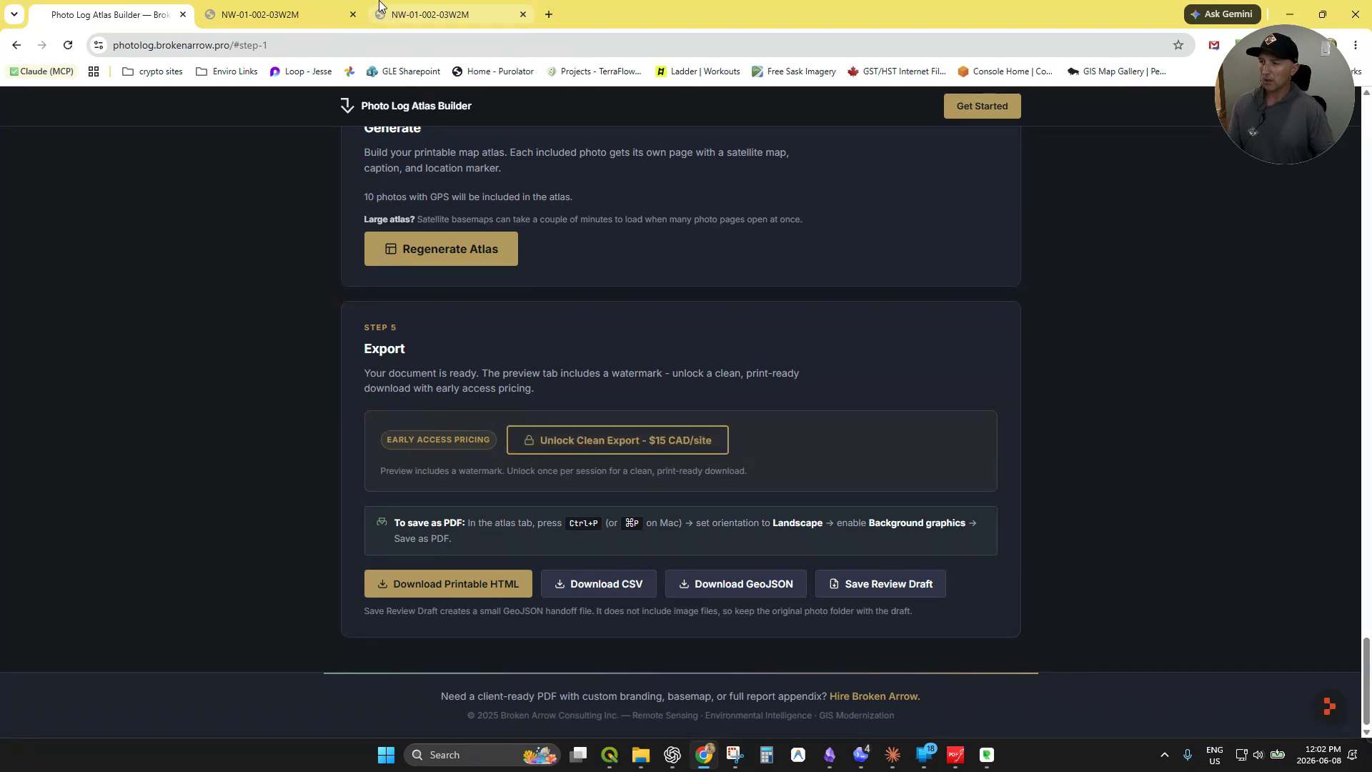
key(ctrl+Tab)
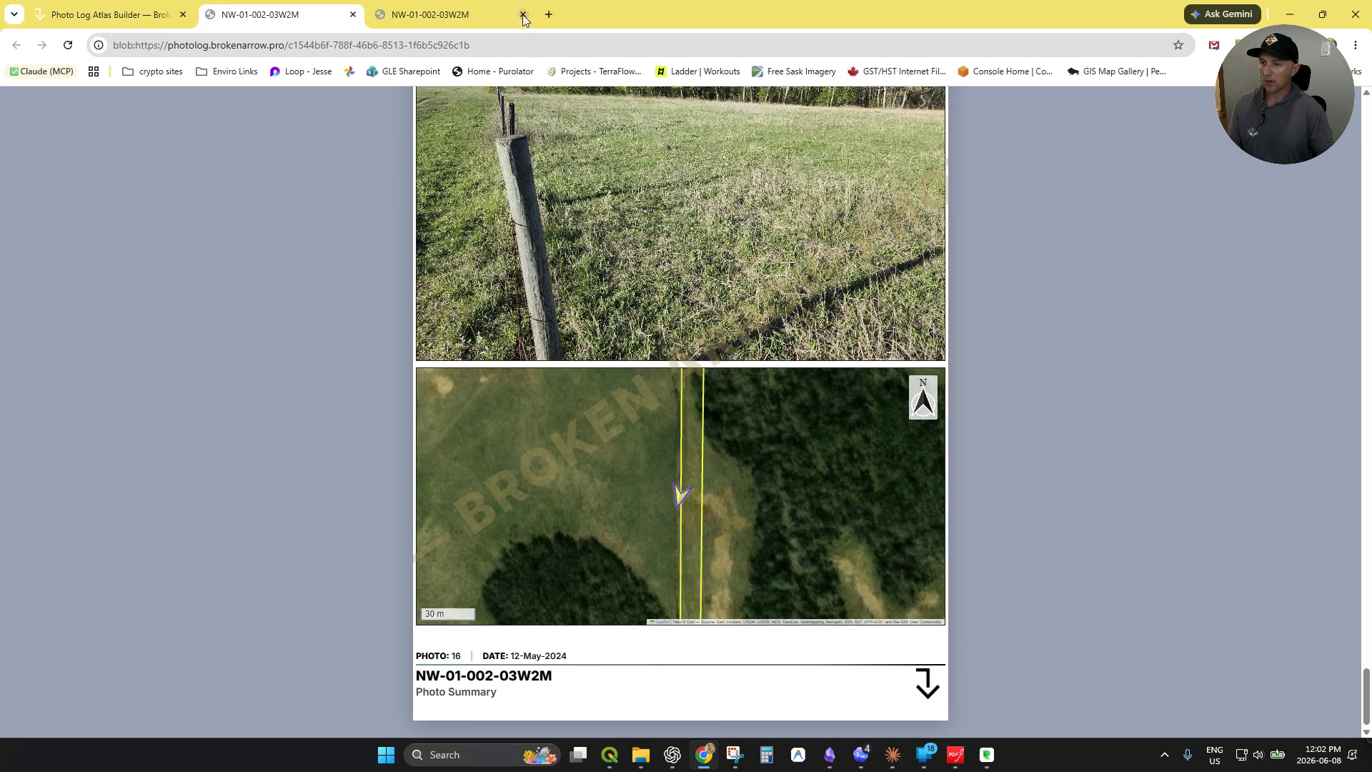
Step: Return to the atlas builder and examine the export options, including the clean export unlock and the available download formats
key(ctrl+Tab)
click(117, 24)
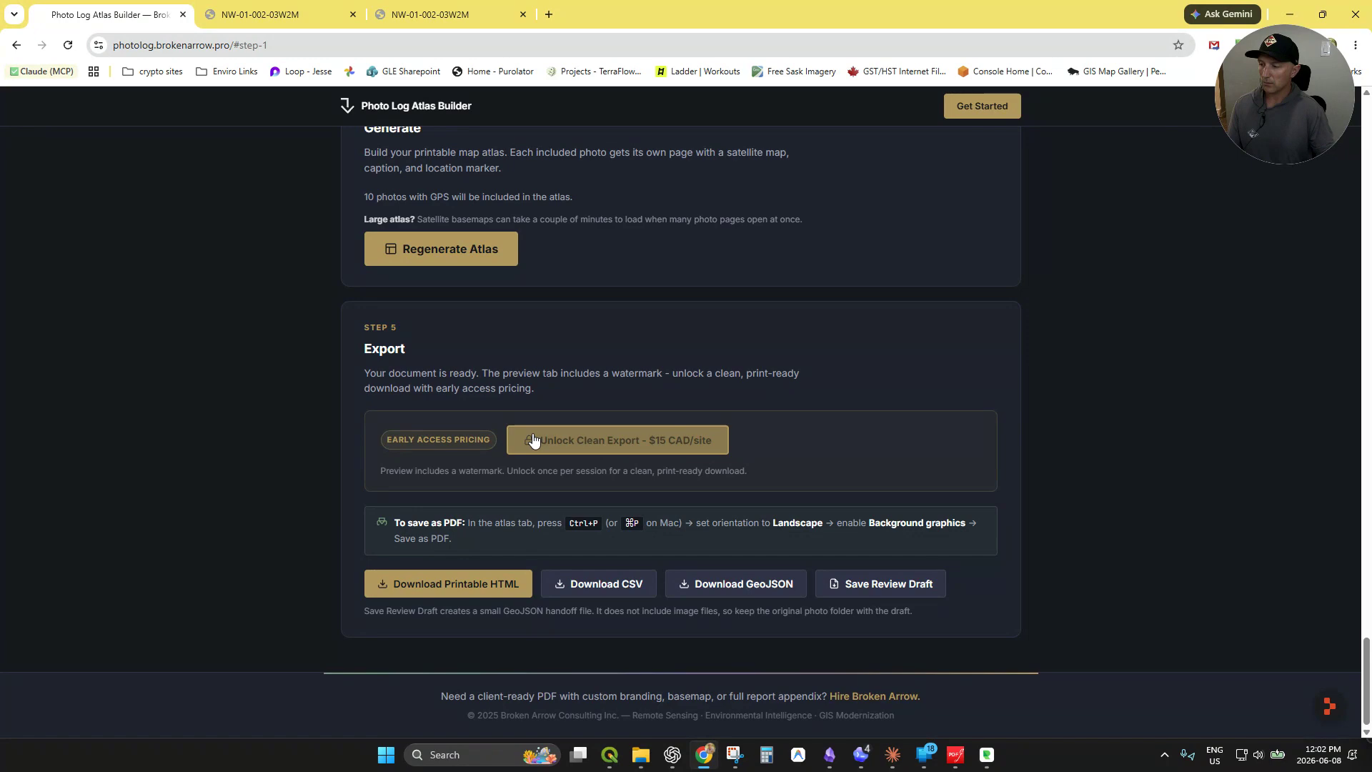
scroll(505, 486, up, 5)
scroll(493, 637, up, 1)
scroll(486, 615, down, 6)
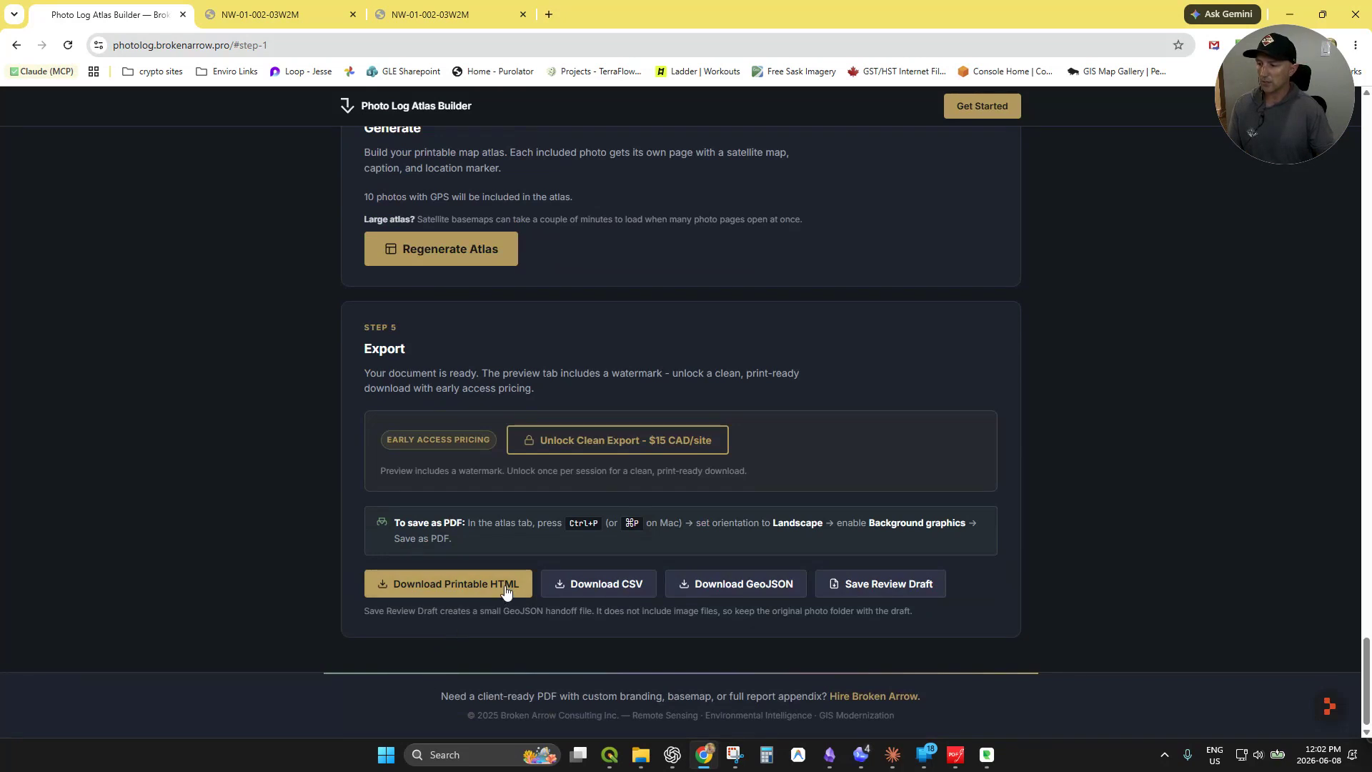